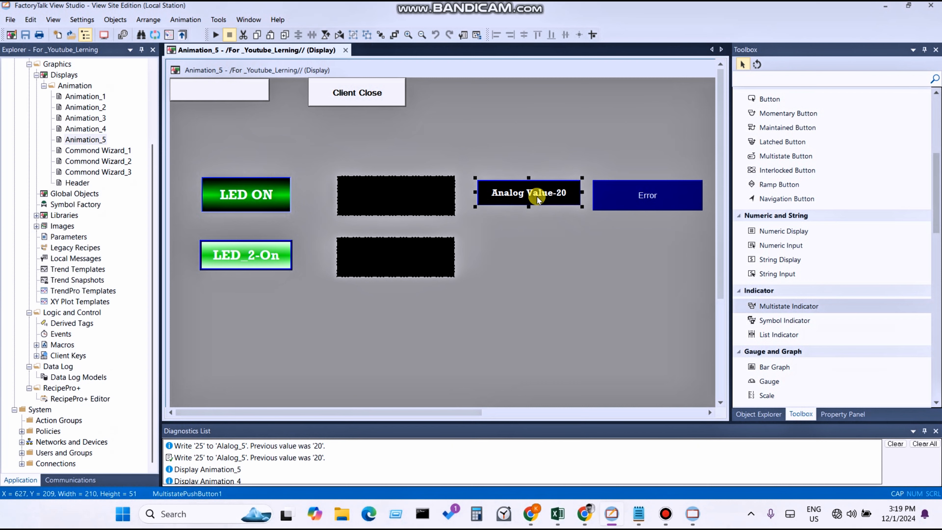
- Open the analog push button's states, set State2's caption to Analog Value-25 and State3's to Analog Value-30, and apply the changes
double_click(536, 195)
click(65, 39)
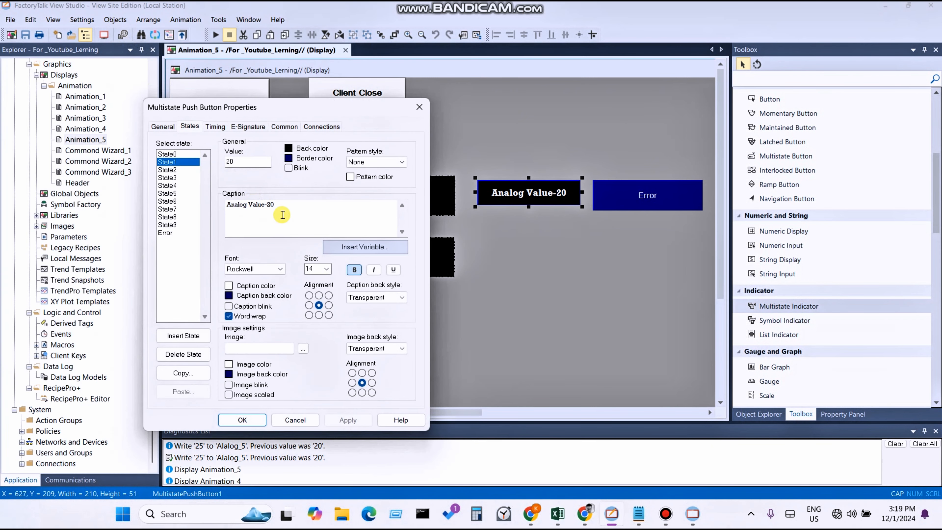
click(182, 169)
click(276, 203)
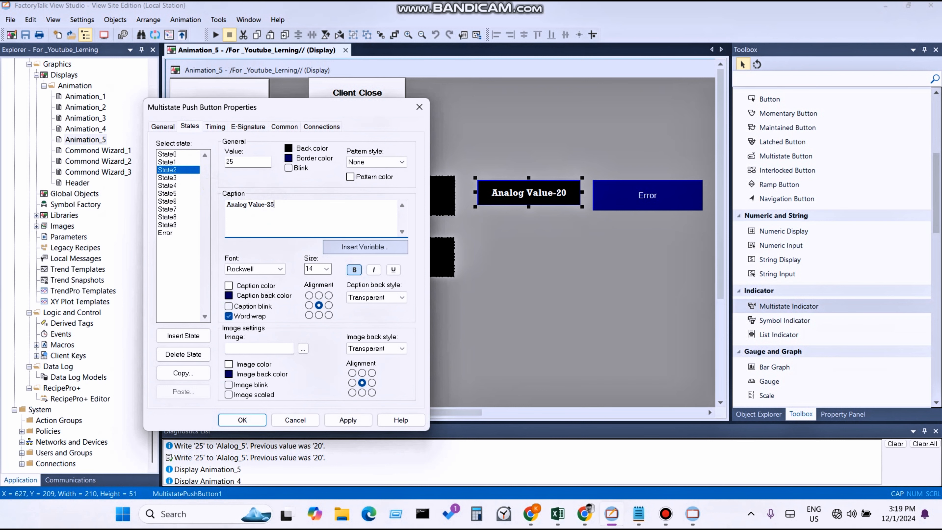
click(168, 178)
click(269, 211)
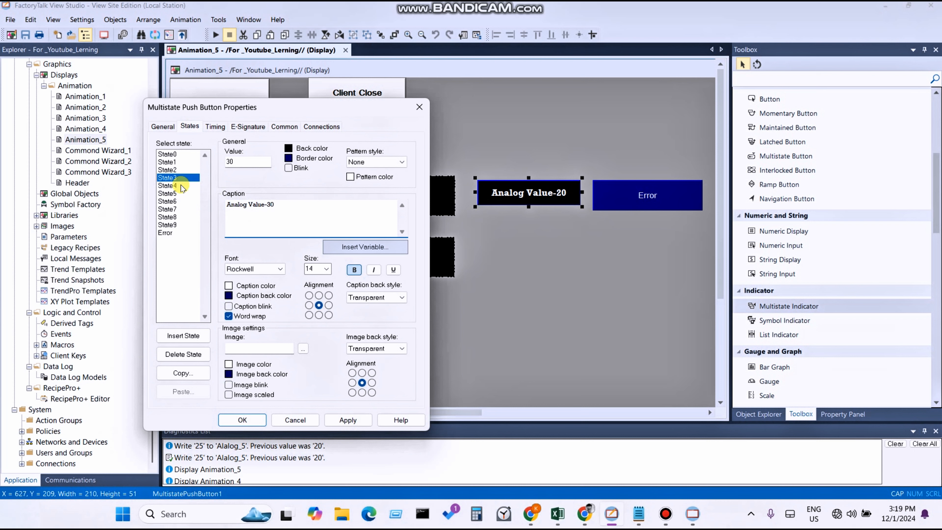
click(174, 186)
click(268, 206)
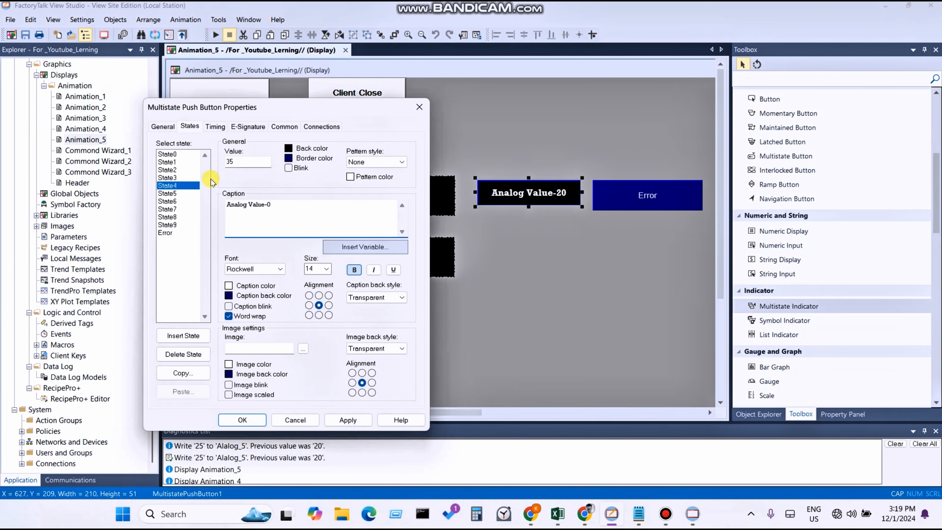
click(171, 170)
click(347, 419)
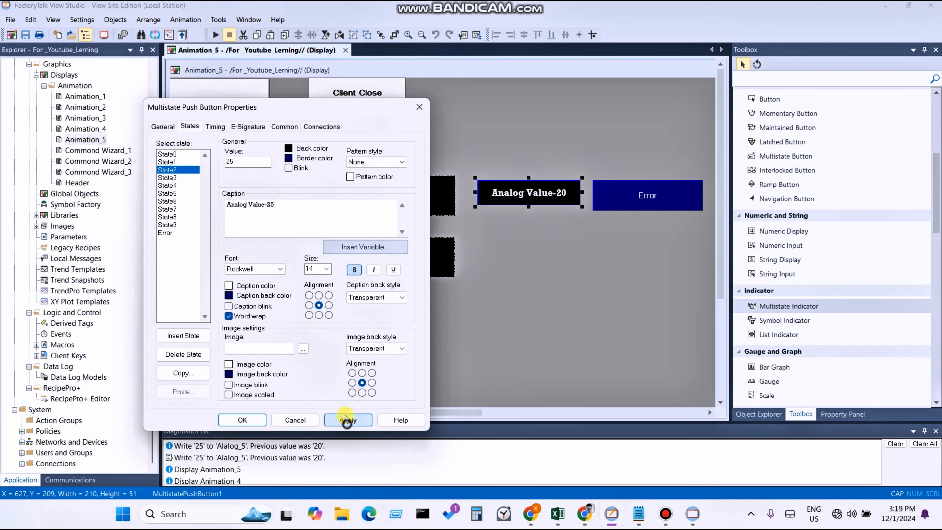
- Set the push button's State4 caption to Analog Value-30
click(173, 185)
click(169, 178)
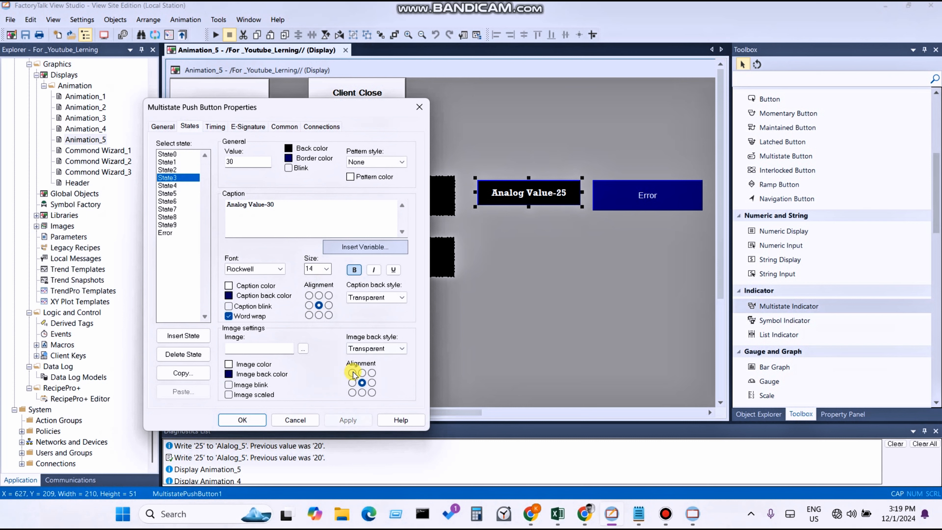
click(169, 186)
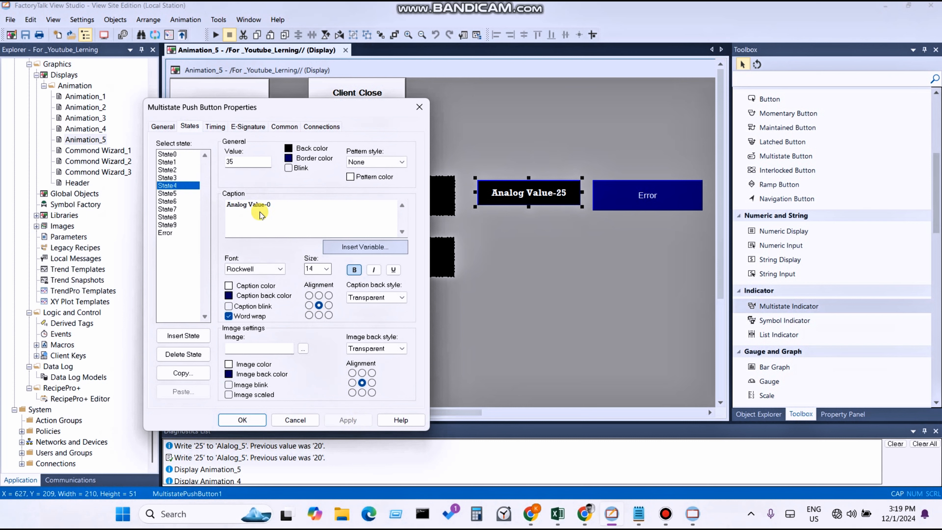
click(268, 206)
text(3)
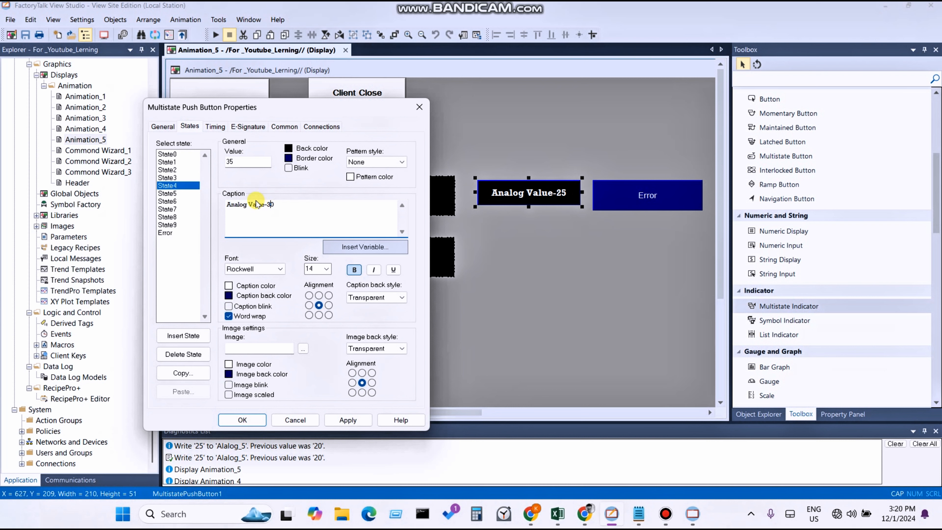
- Set the State5 caption to Analog Value-40 and correct the State4 caption to Analog Value-35
click(168, 193)
click(268, 207)
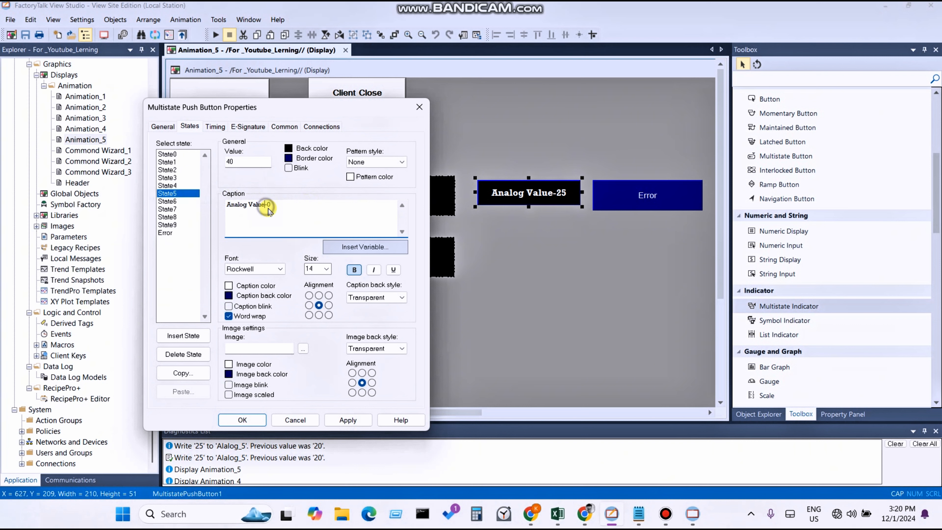
click(269, 210)
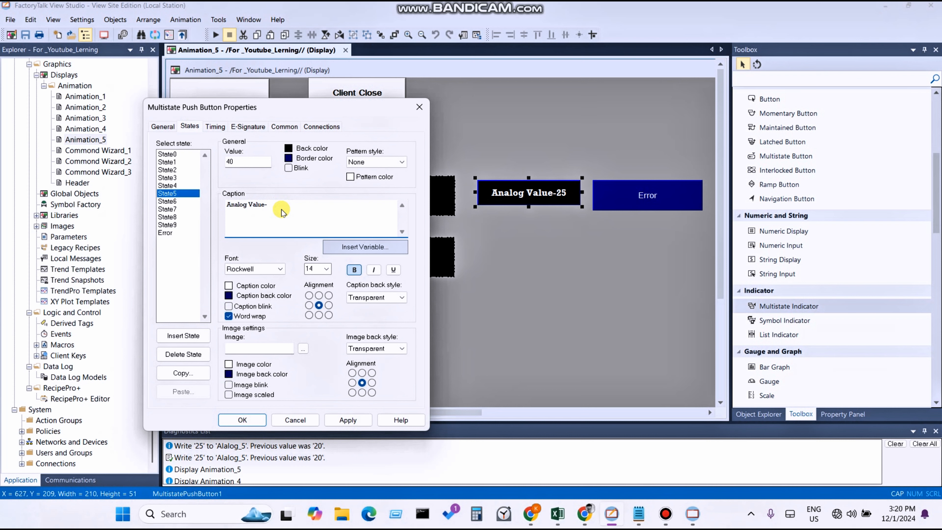
text(30)
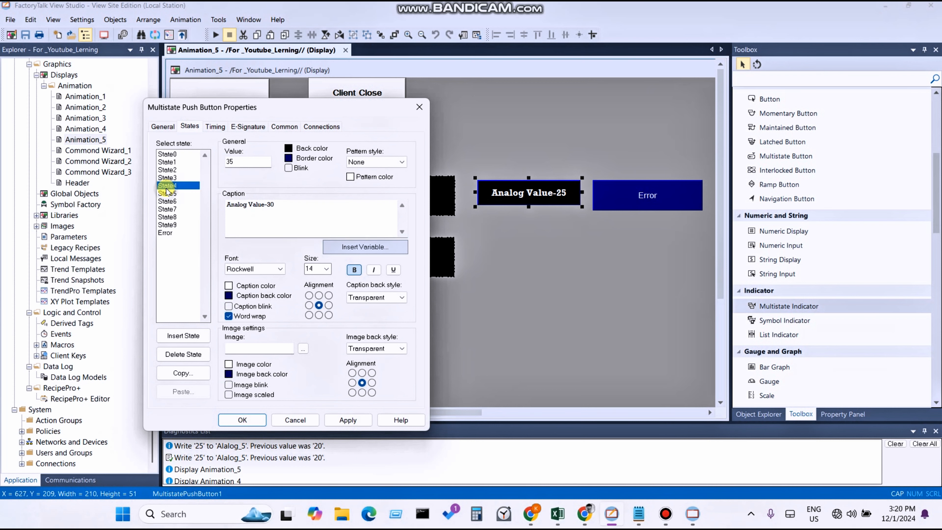
click(182, 201)
click(174, 193)
click(281, 210)
click(174, 185)
click(279, 208)
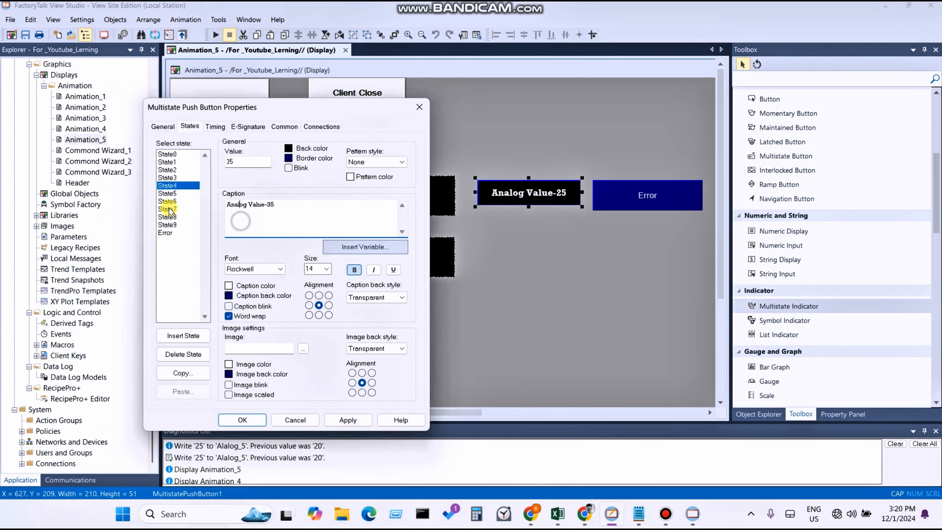
- Set the State6 caption to Analog Value-45, apply it, and check the State5 caption
click(178, 201)
click(287, 205)
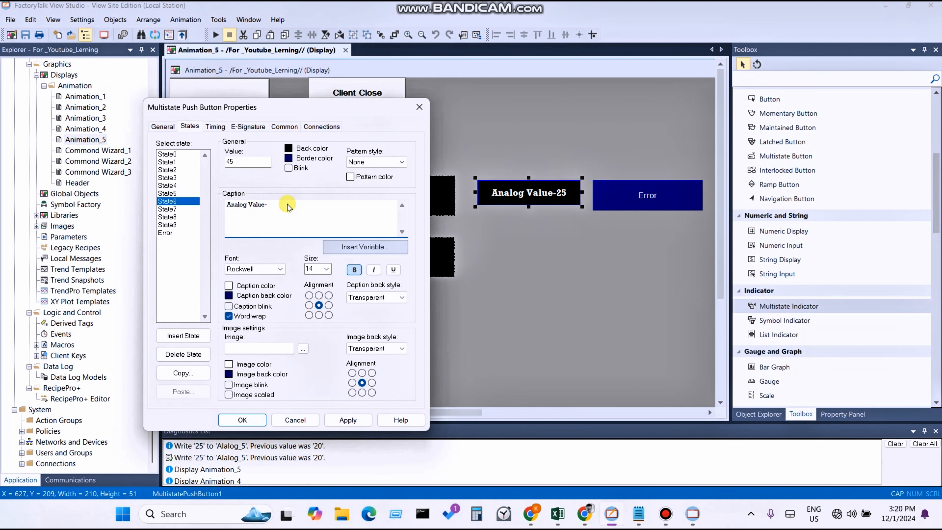
text(45)
click(348, 420)
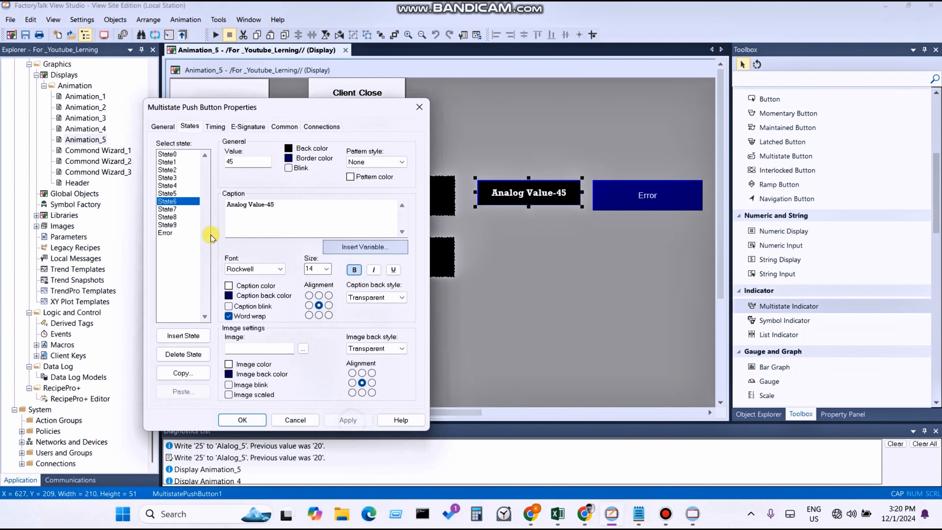
click(182, 194)
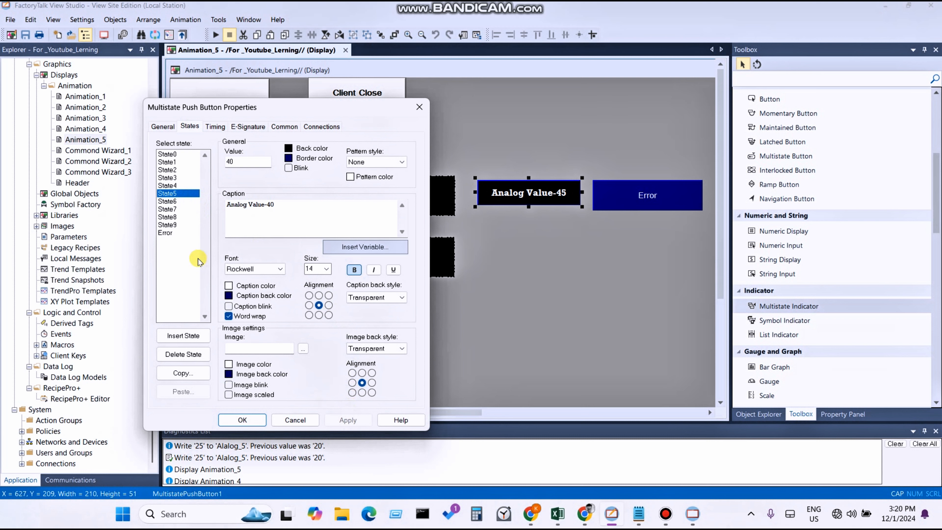
- Set the State7 caption of the push button to Analog Value-50 and apply it
click(174, 209)
click(319, 215)
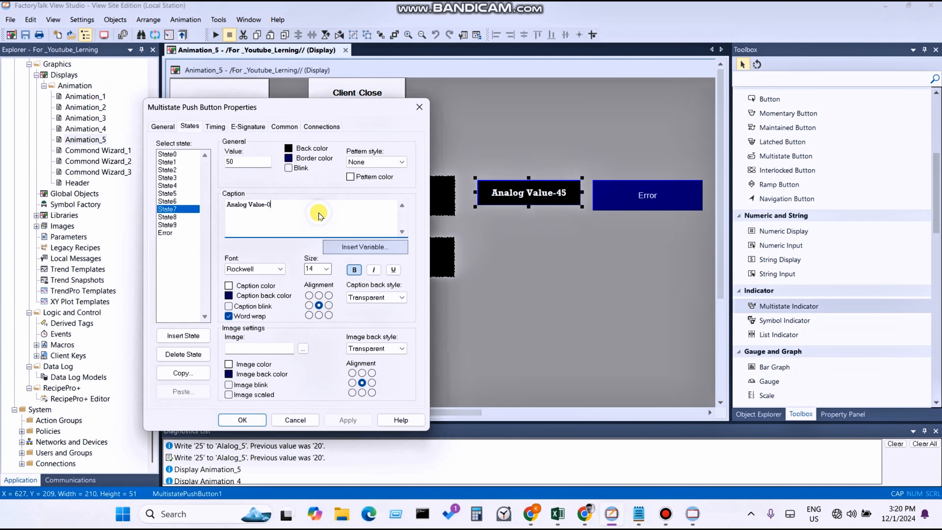
text(50)
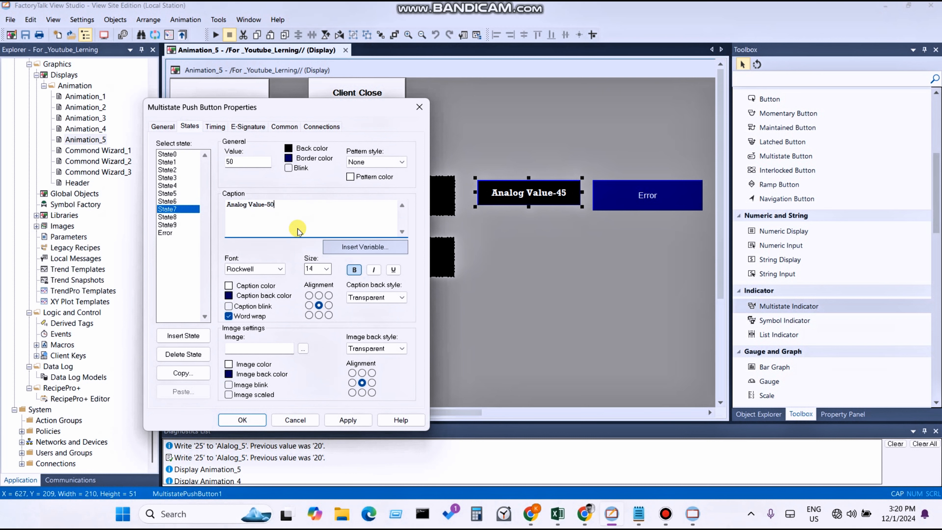
click(331, 420)
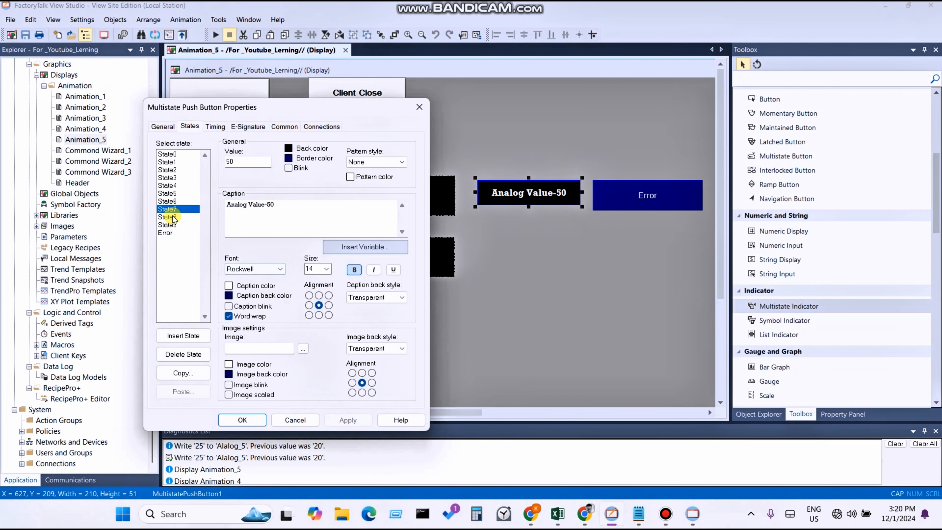
- Set the State8 caption of the push button to Analog Value-55 and apply it
click(174, 218)
click(282, 217)
key(BackSpace)
text(5)
click(348, 420)
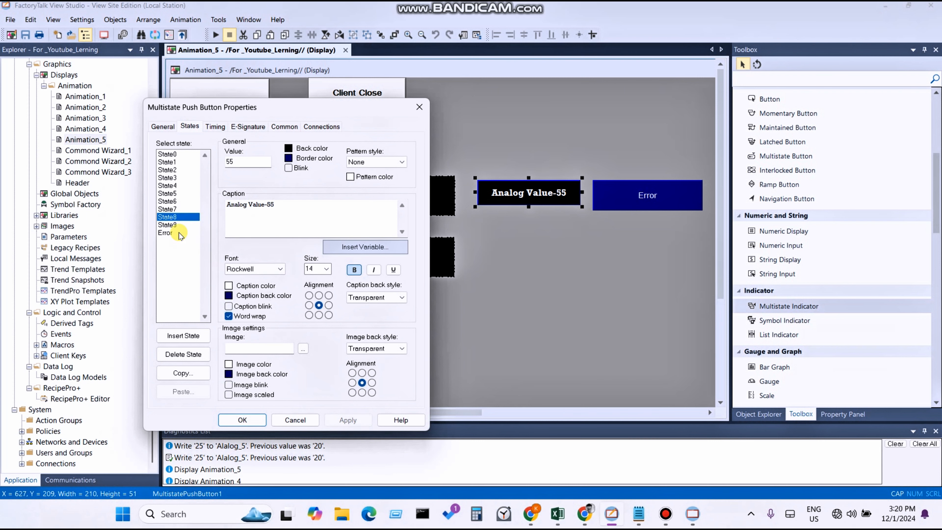
- Check the State9 caption, accept the push button properties, and save the Animation_5 display
click(174, 225)
click(284, 220)
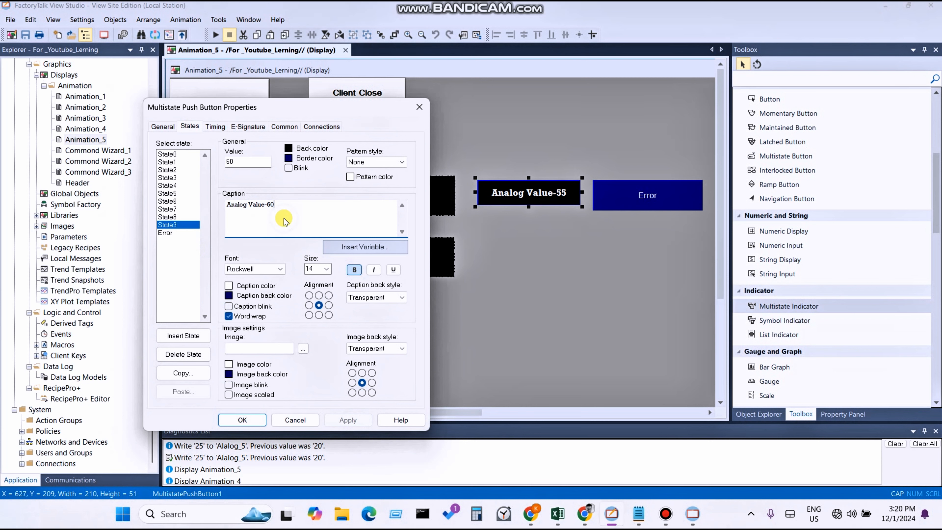
click(249, 417)
click(242, 420)
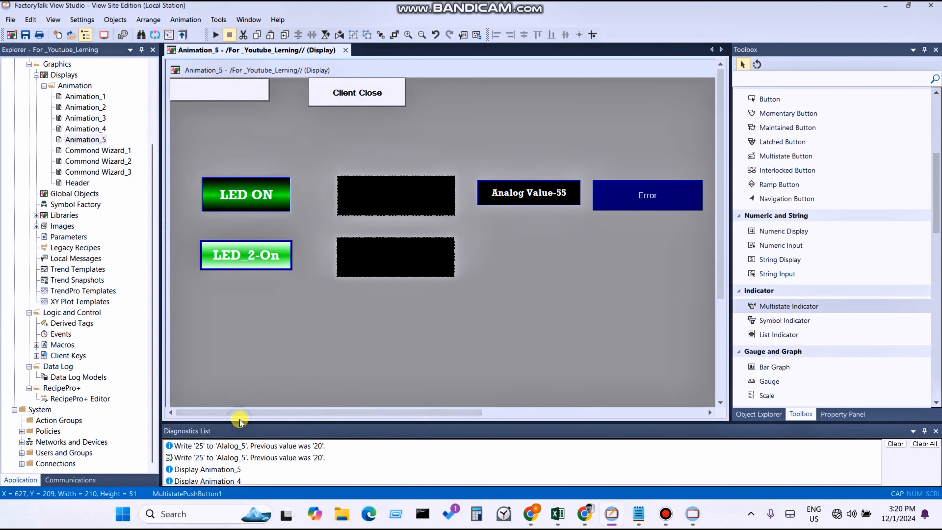
click(26, 35)
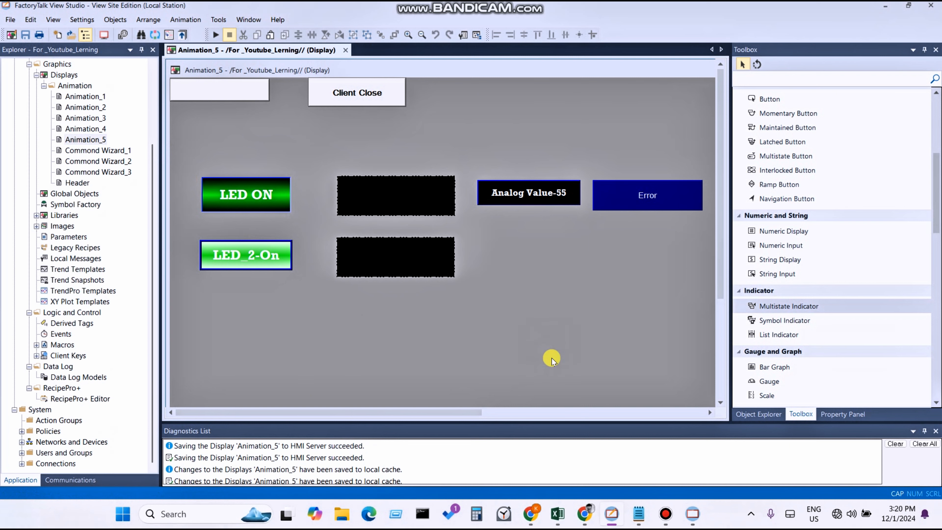
- Switch to the running client and reload the Animation 5 display by going through Animation 4
click(688, 522)
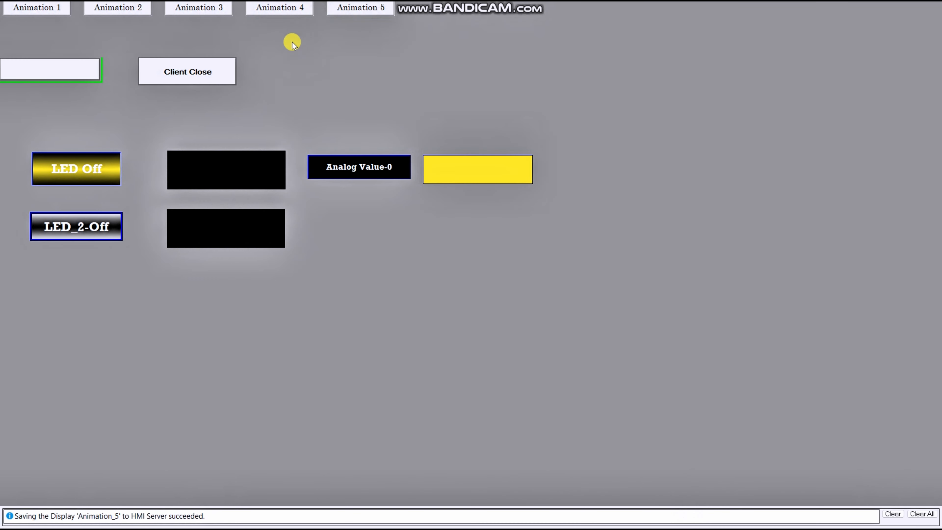
click(280, 7)
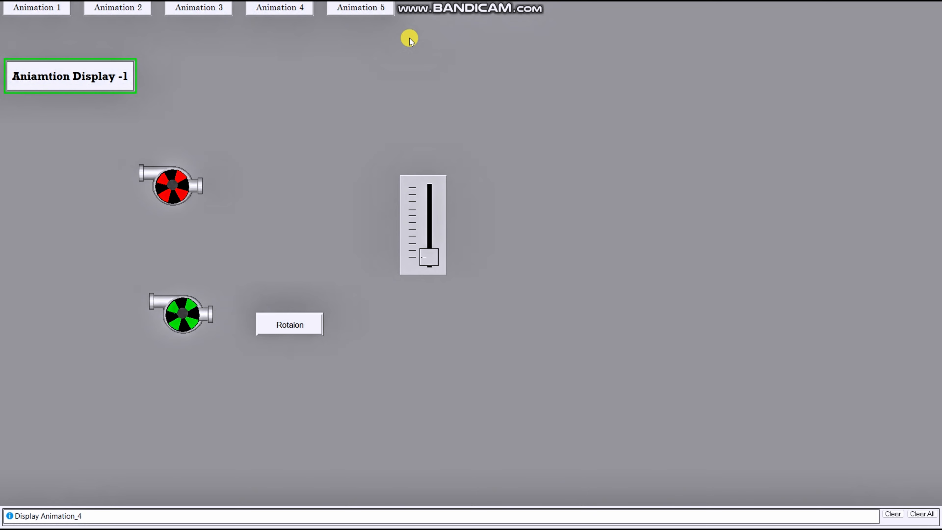
click(361, 8)
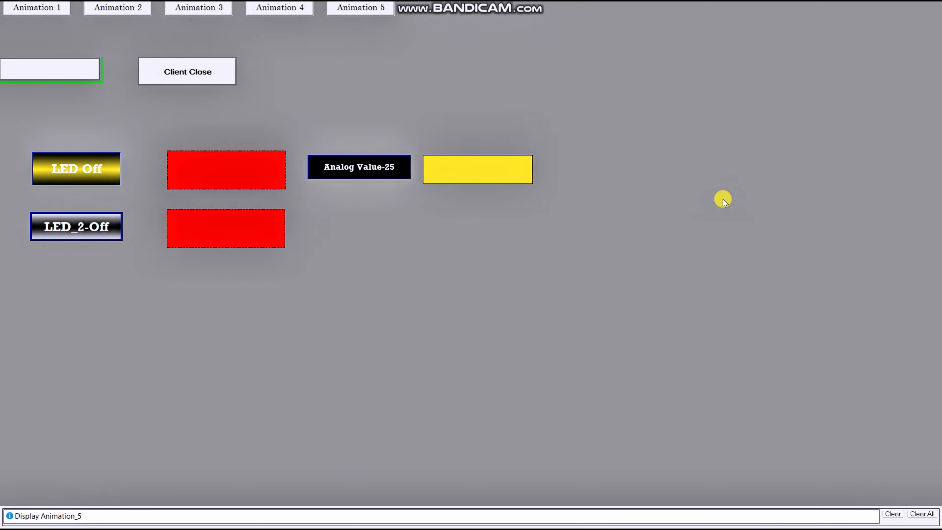
- Return to FactoryTalk View Studio and examine the values and back colors of the multistate indicator's first states
key(super)
click(612, 515)
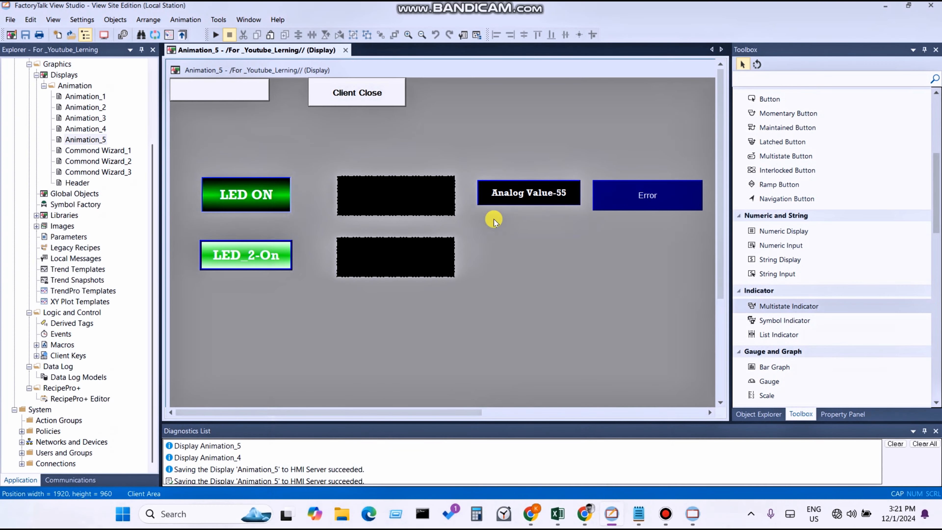
click(627, 204)
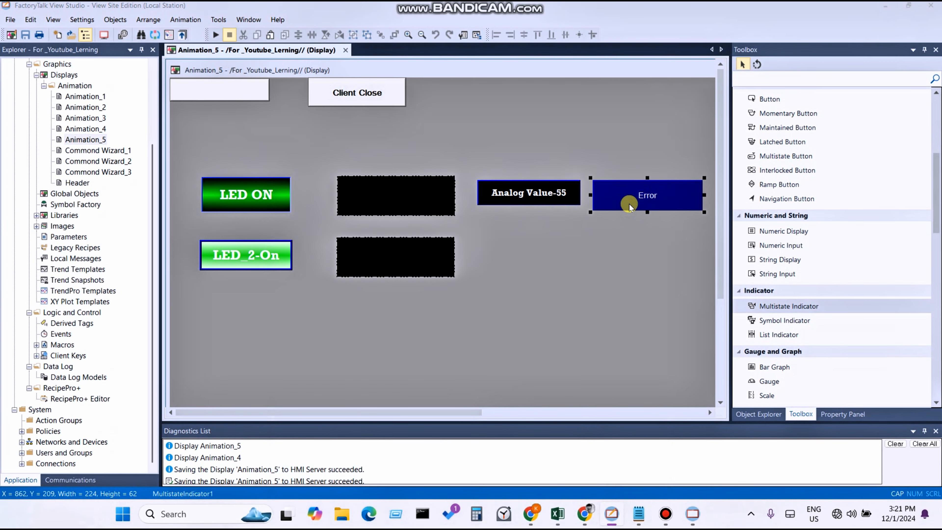
double_click(630, 207)
click(60, 37)
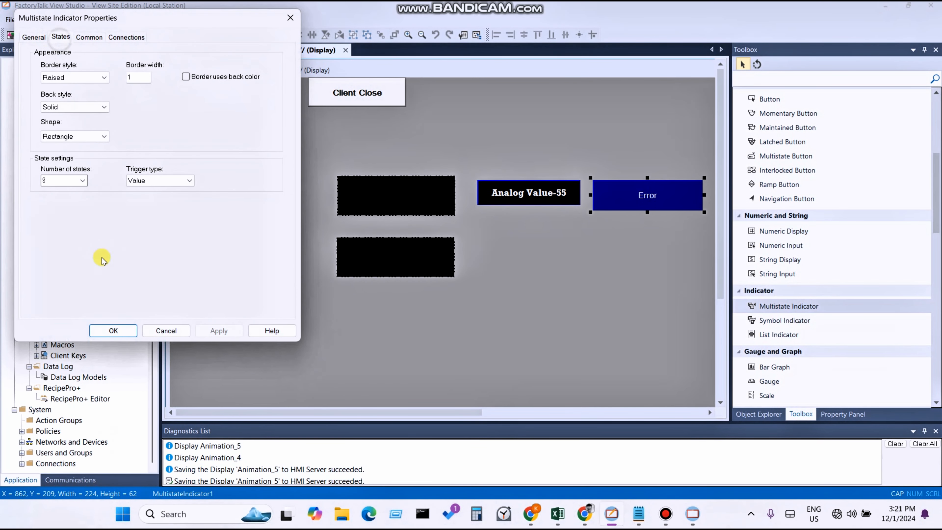
click(37, 65)
click(41, 88)
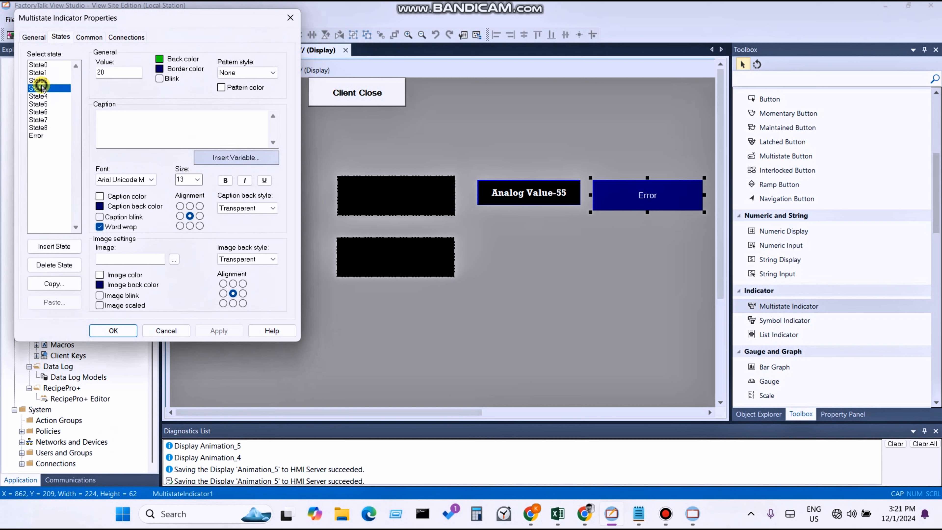
click(40, 81)
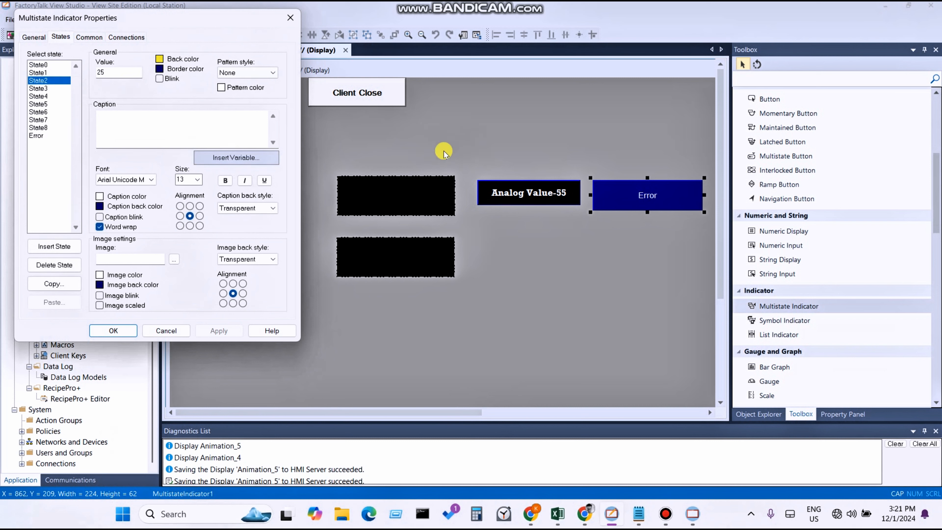
- Advance the analog push button to 30 in the running client, then return to FactoryTalk View Studio
key(super)
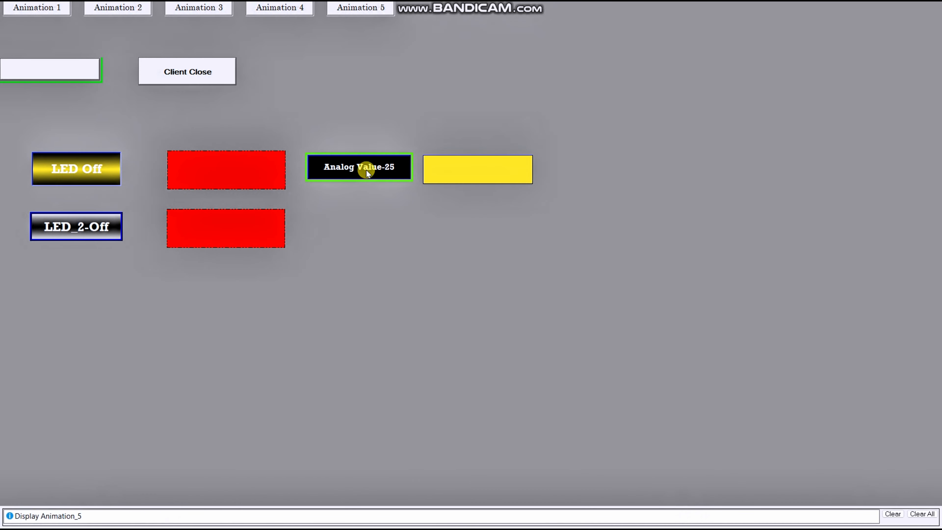
key(super)
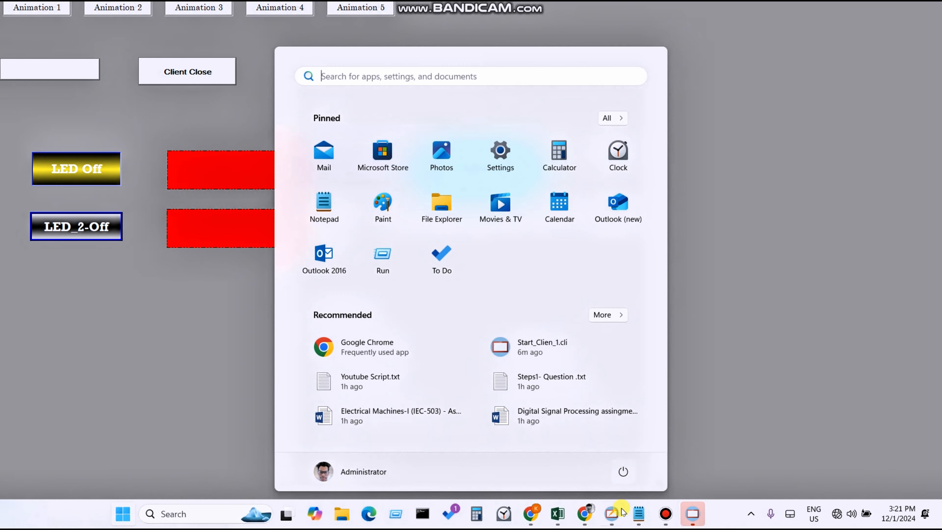
click(621, 513)
- Compare the values and back colors of State4 and State3 in the multistate indicator properties
click(43, 96)
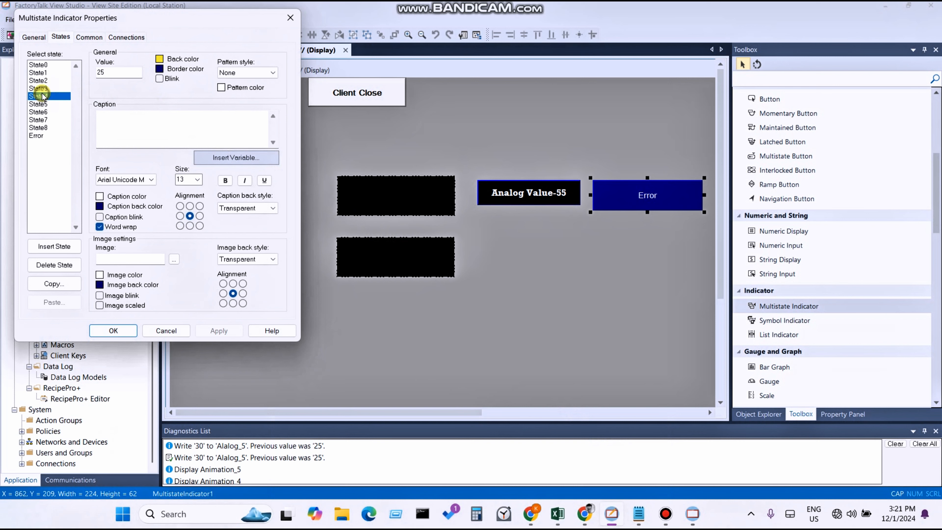
click(41, 89)
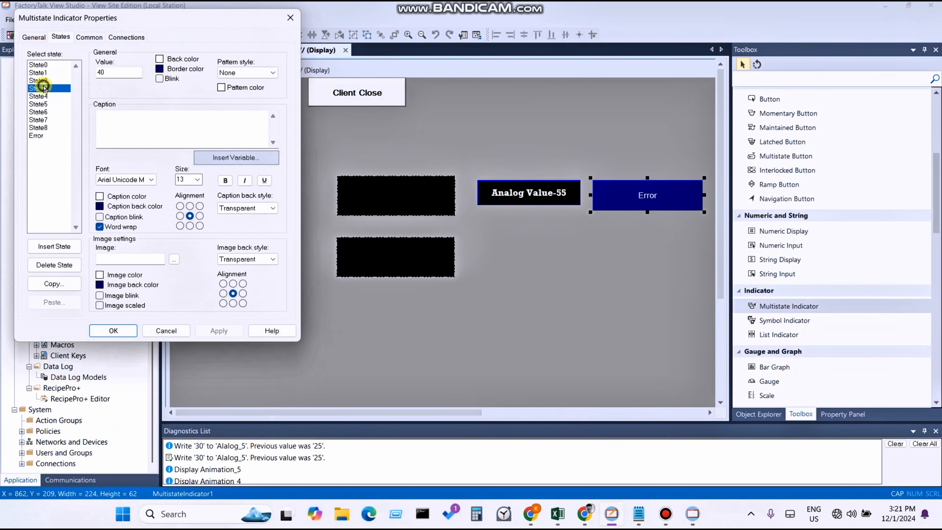
click(160, 61)
click(141, 111)
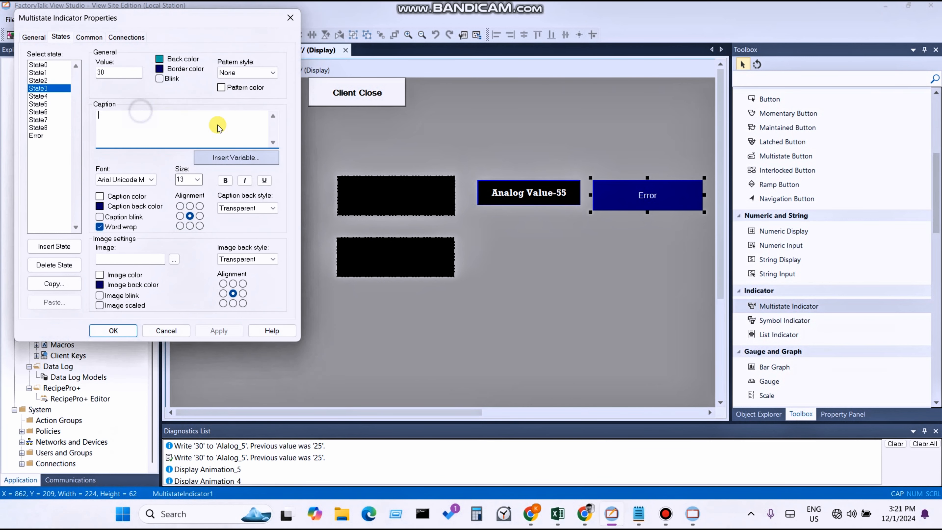
- Switch to the running client, advance the analog push button to 35, and return to FactoryTalk View Studio
key(super)
click(693, 514)
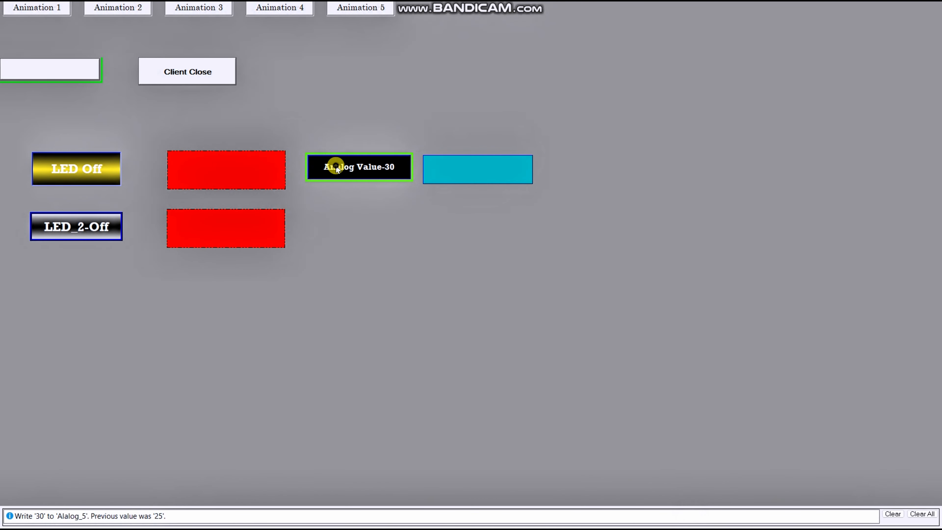
click(337, 167)
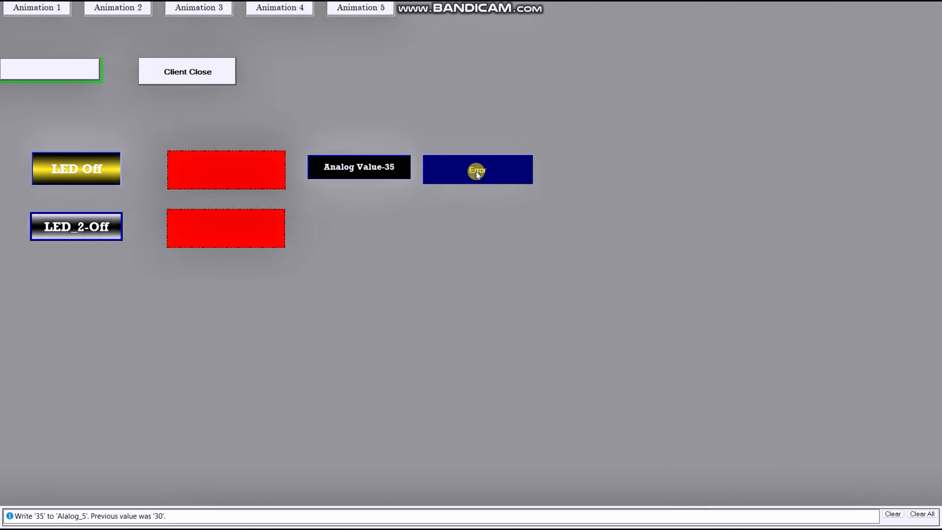
key(super)
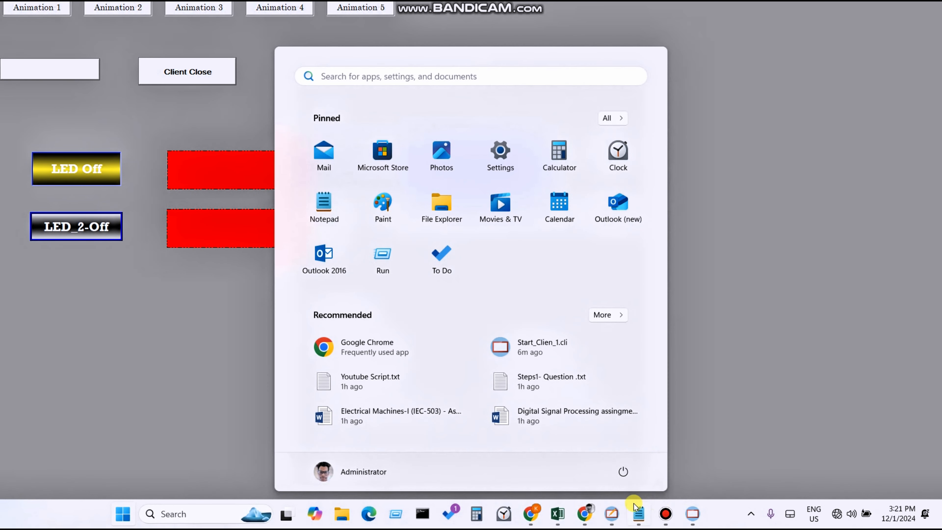
click(612, 514)
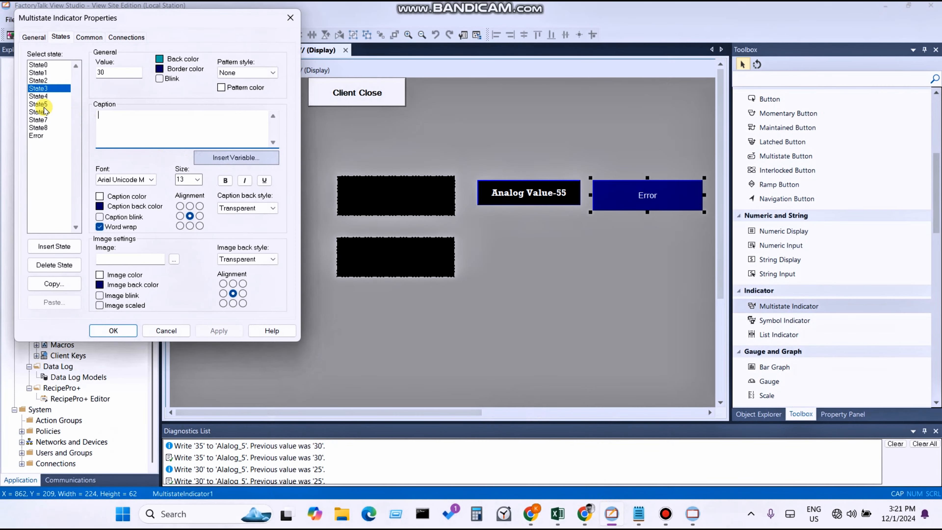
- Check State4's value, move the properties dialog aside, and compare it with the indicator in the running client
click(37, 96)
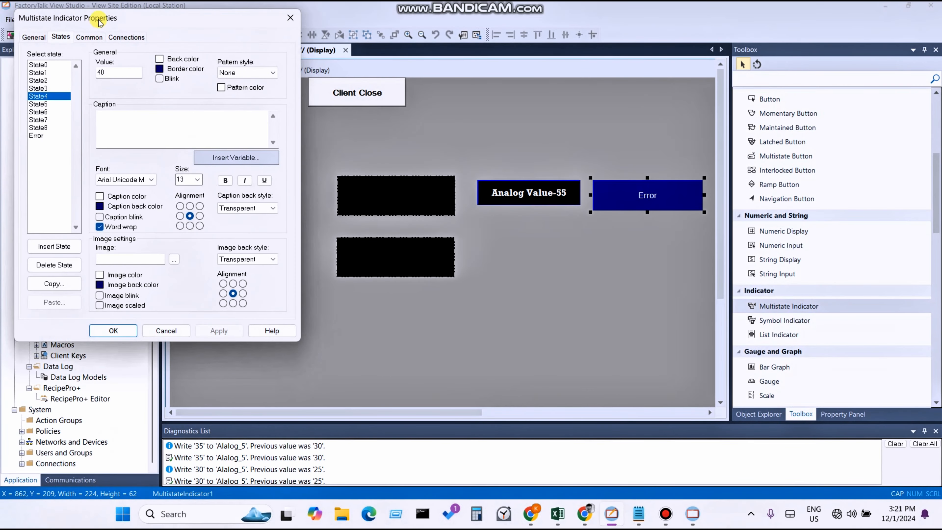
drag(99, 22, 236, 139)
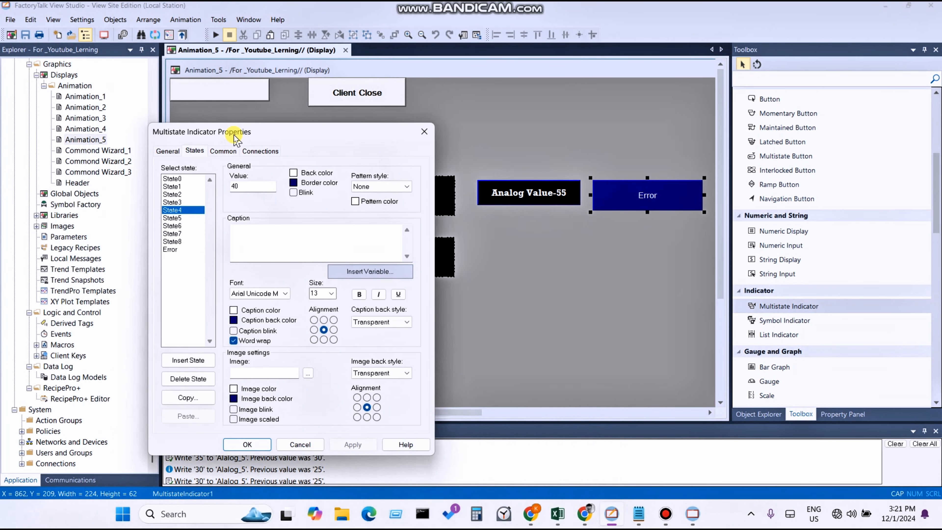
click(692, 513)
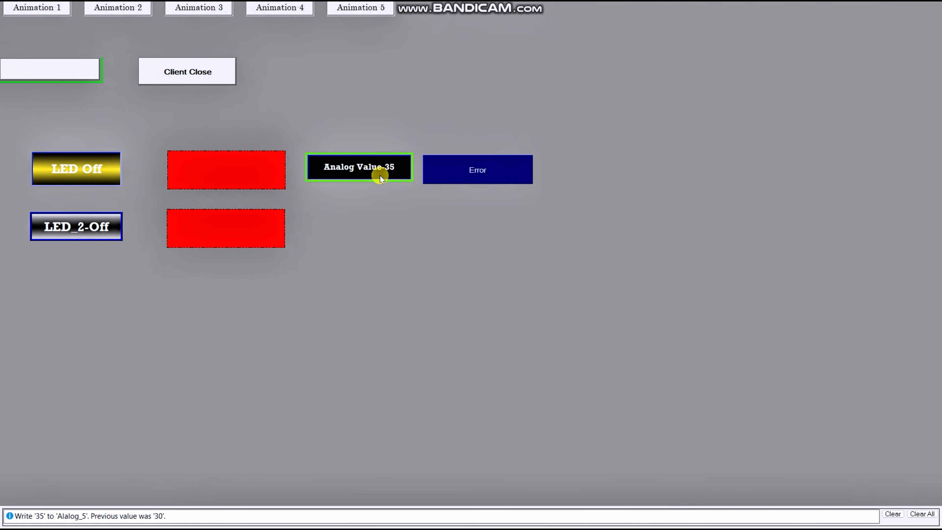
key(super)
click(612, 514)
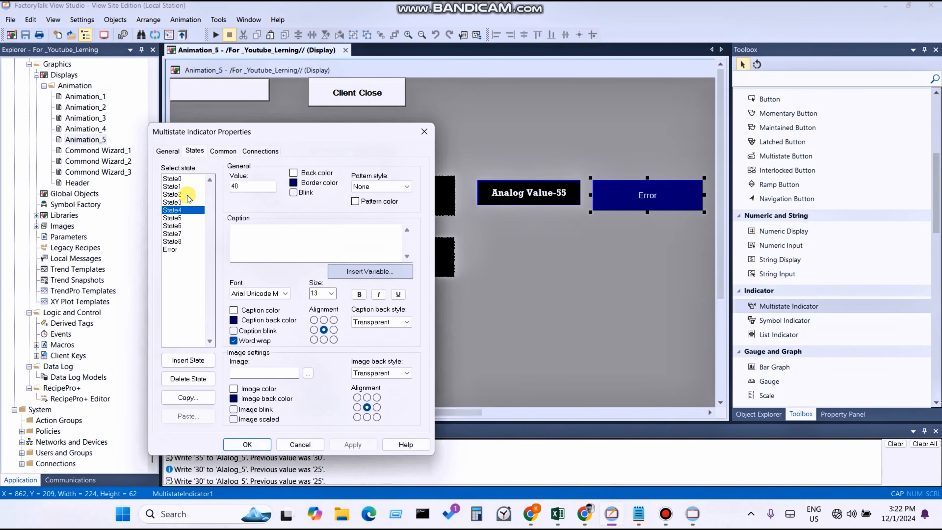
- Set the value of the multistate indicator's State4 to 35 and apply the change
click(175, 202)
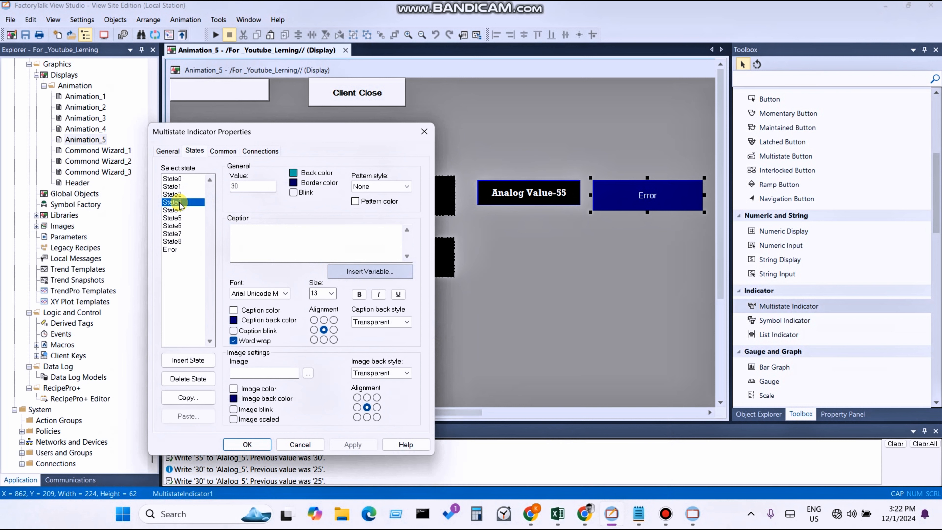
click(181, 210)
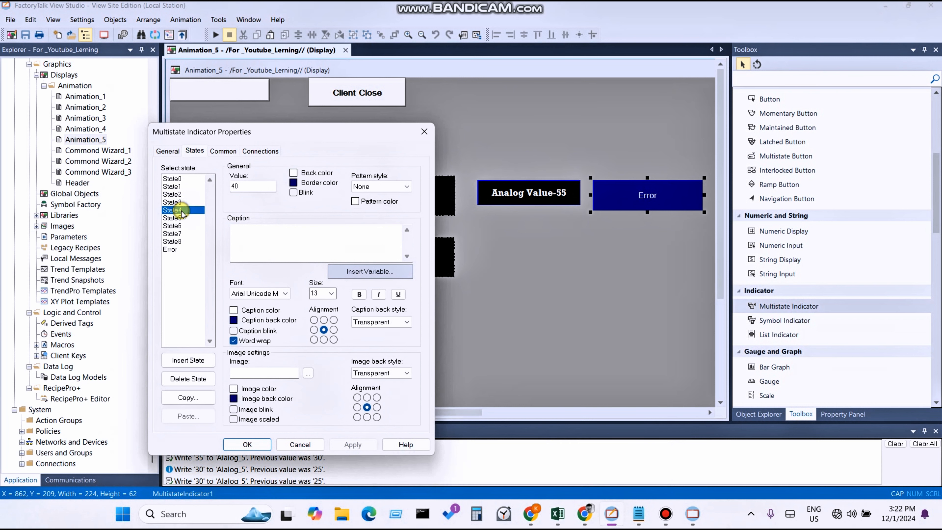
double_click(254, 185)
text(4)
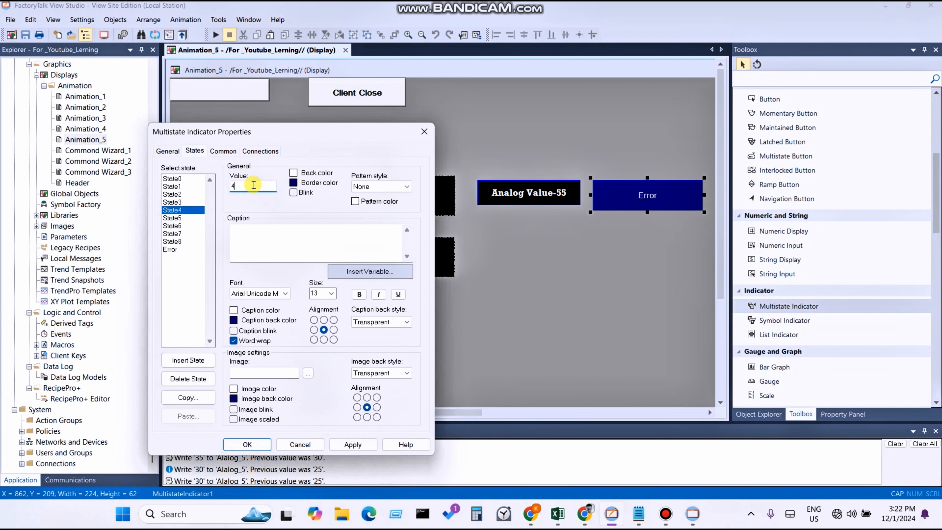
text(35)
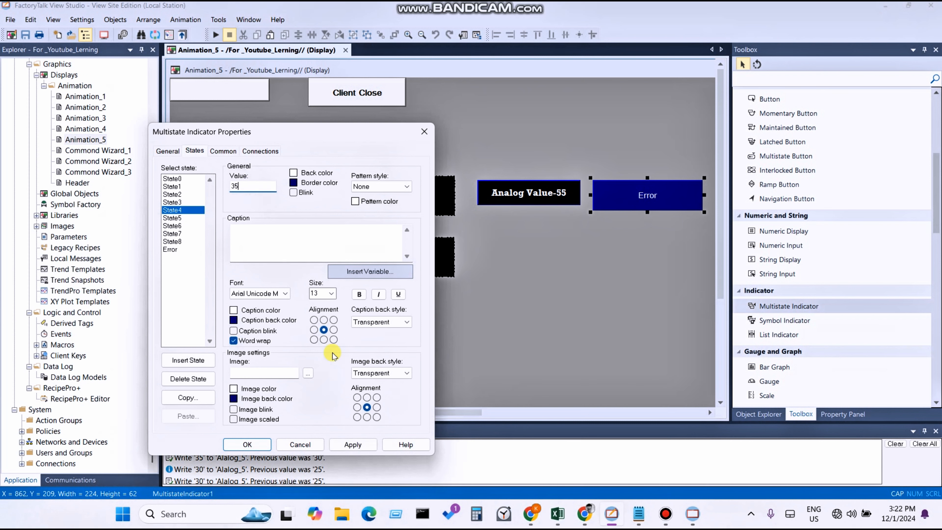
click(351, 444)
- Set State5's value to 40 and State6's value to 45, and apply the changes
click(172, 219)
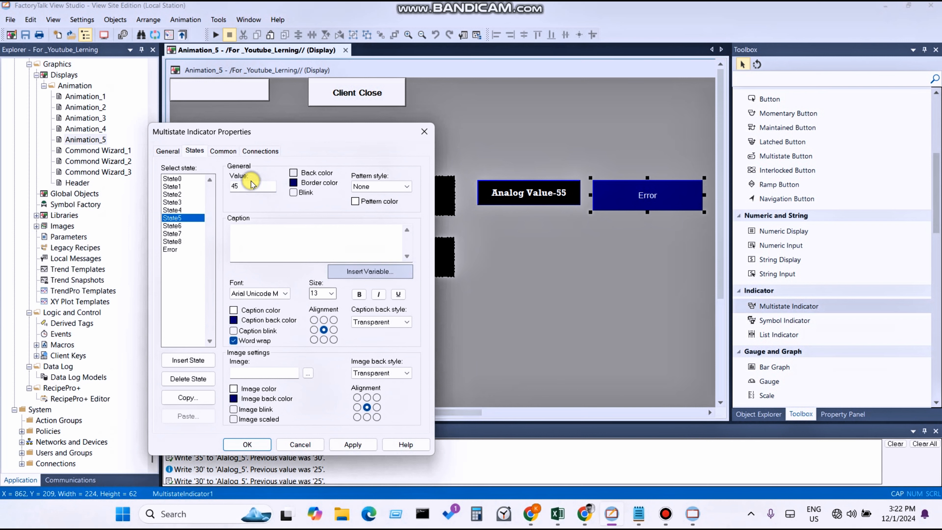
click(257, 187)
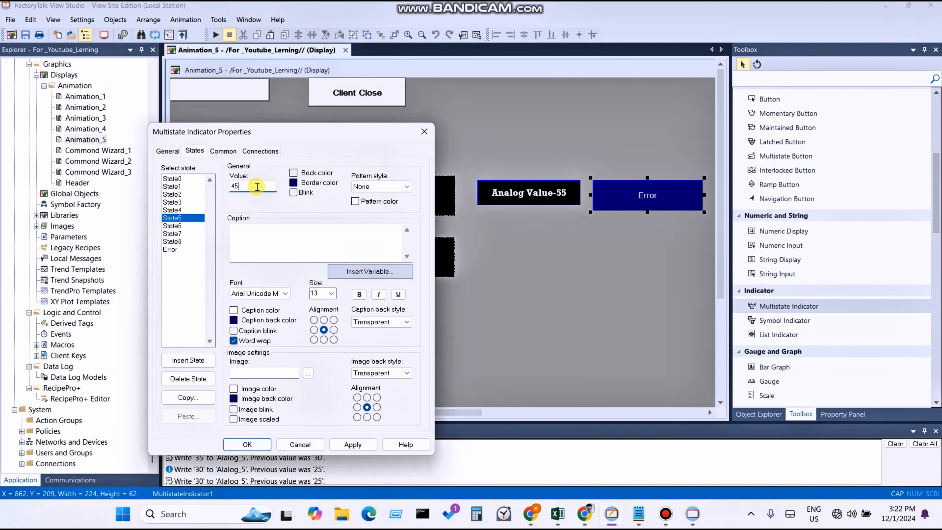
click(175, 226)
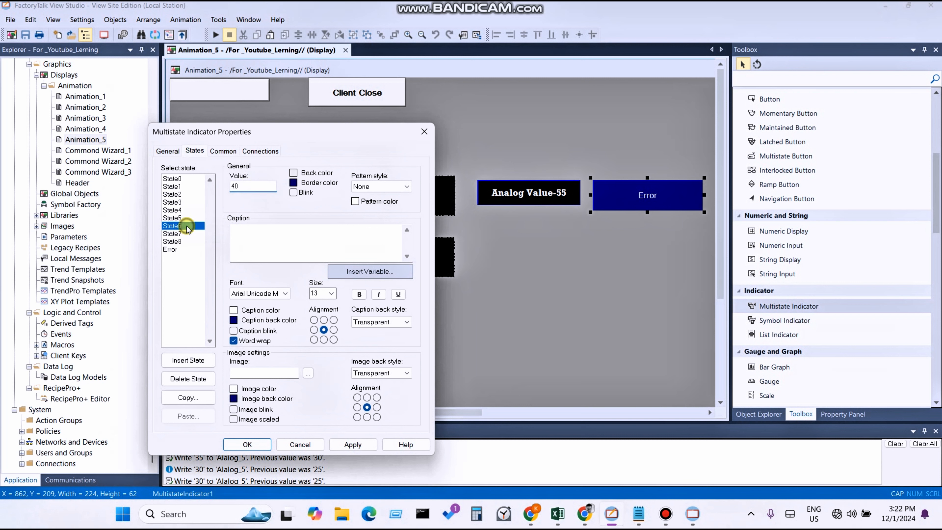
click(256, 187)
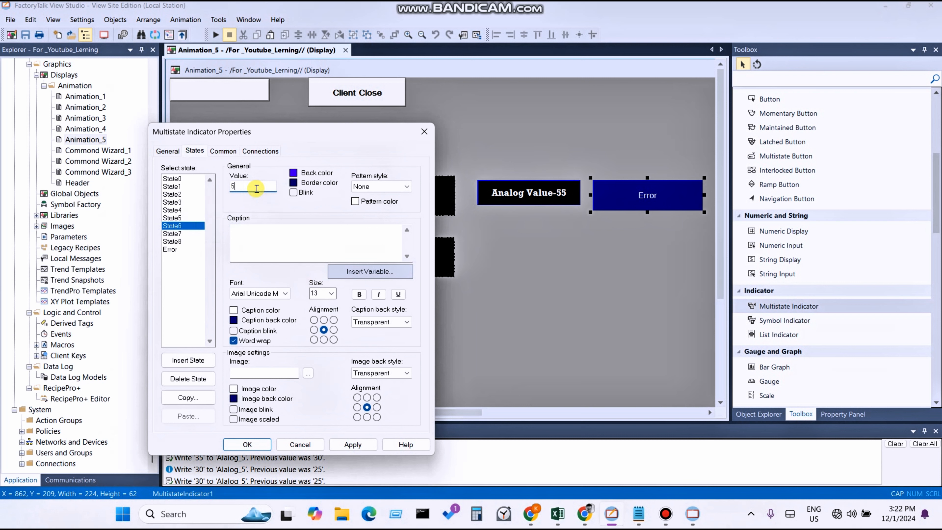
text(4)
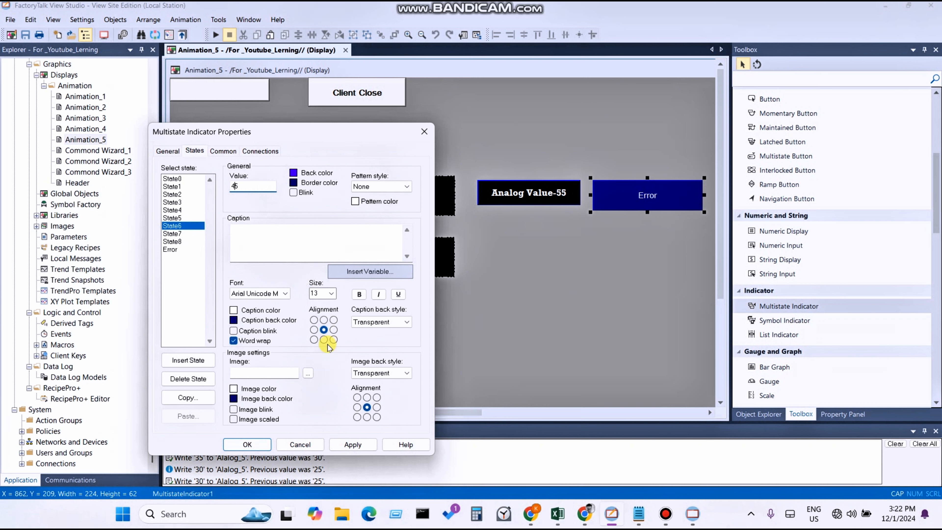
click(352, 444)
- Edit State7's value, correct its mistyped last character, and apply the change
click(177, 233)
click(243, 189)
text(-)
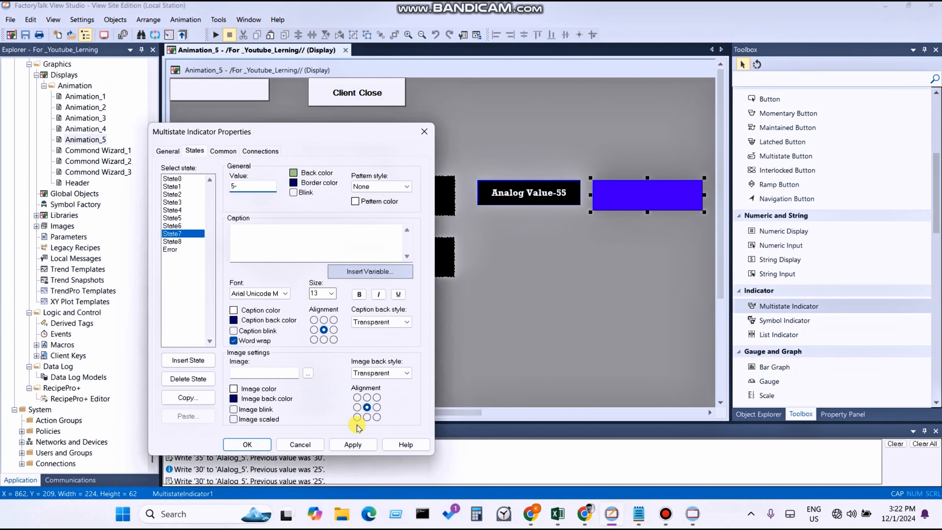
click(351, 444)
click(246, 187)
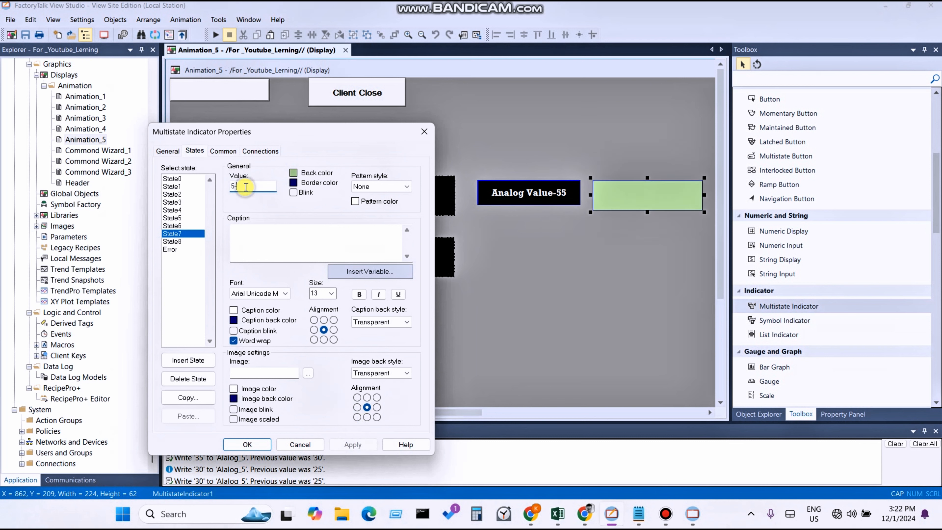
click(355, 444)
- Set State8's value to 55 and apply the change
click(186, 243)
click(248, 186)
key(BackSpace)
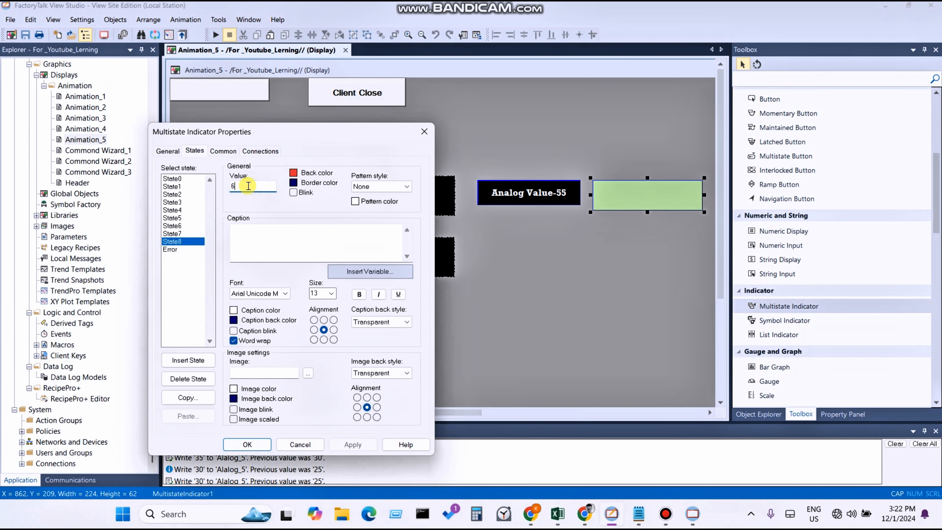
text(55)
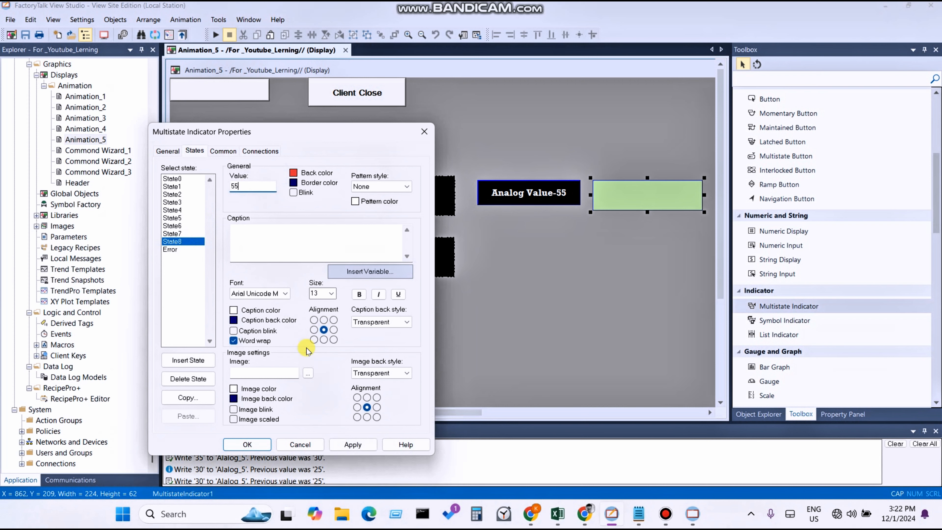
click(353, 444)
- Copy the State8 settings and paste them to the current state only
click(174, 249)
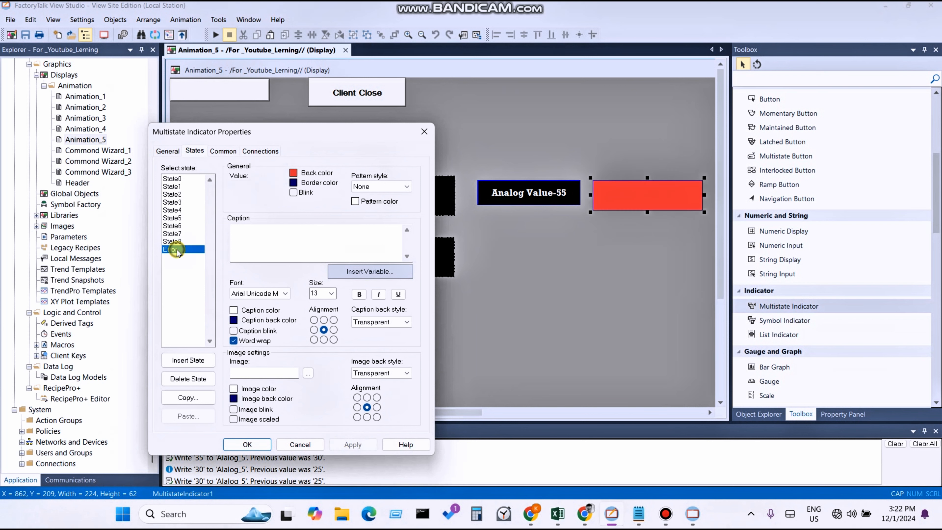
click(173, 241)
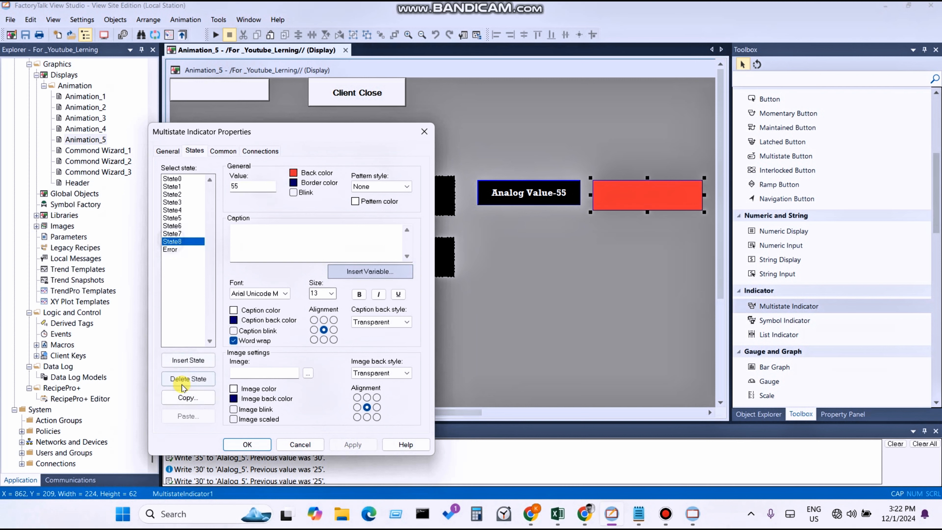
click(288, 354)
click(188, 416)
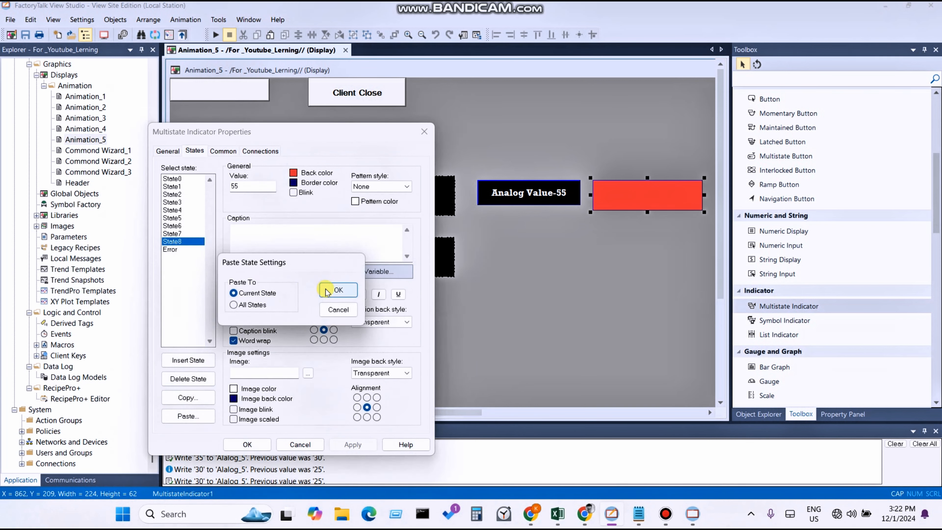
click(339, 290)
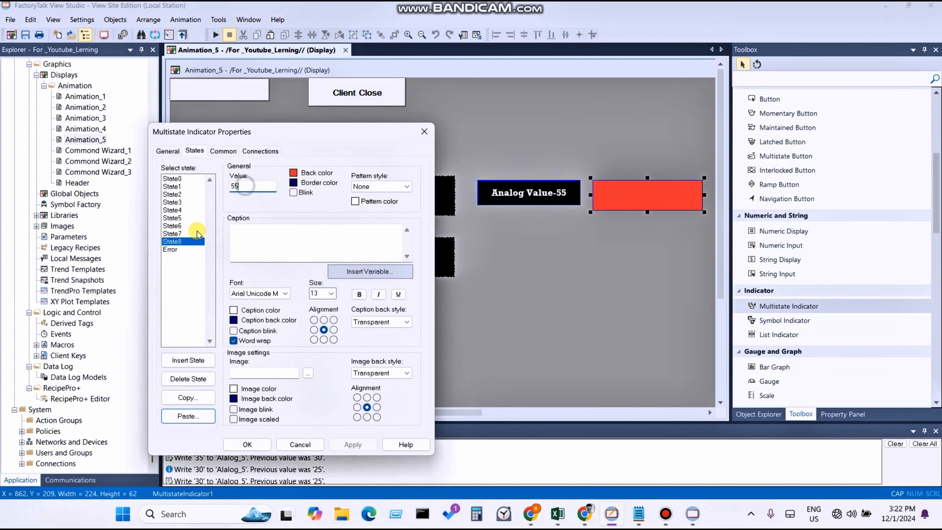
- Insert a new state before the Error state and paste the copied State8 settings into it
click(178, 251)
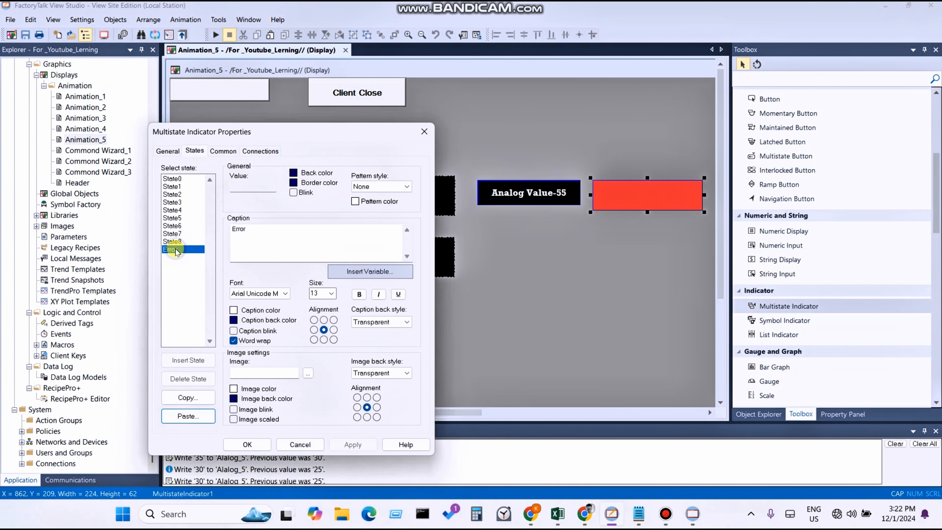
click(188, 416)
click(188, 360)
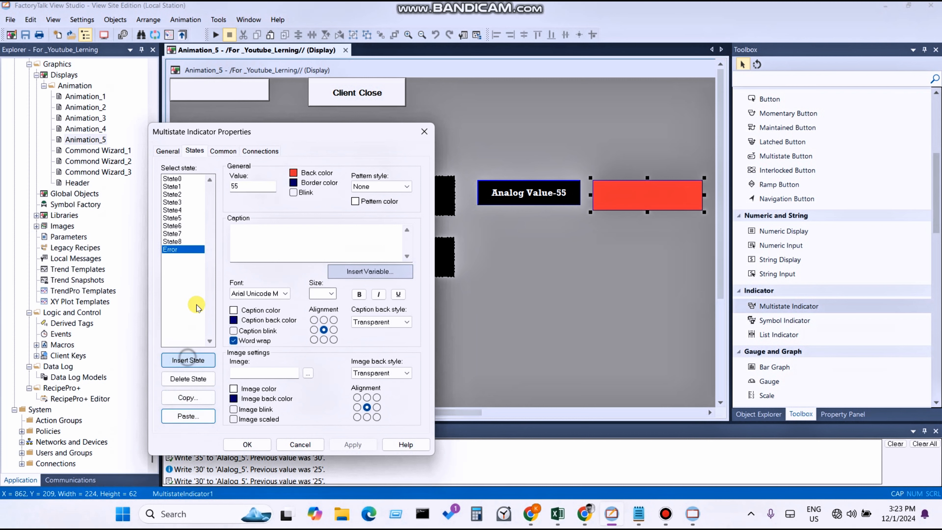
click(188, 416)
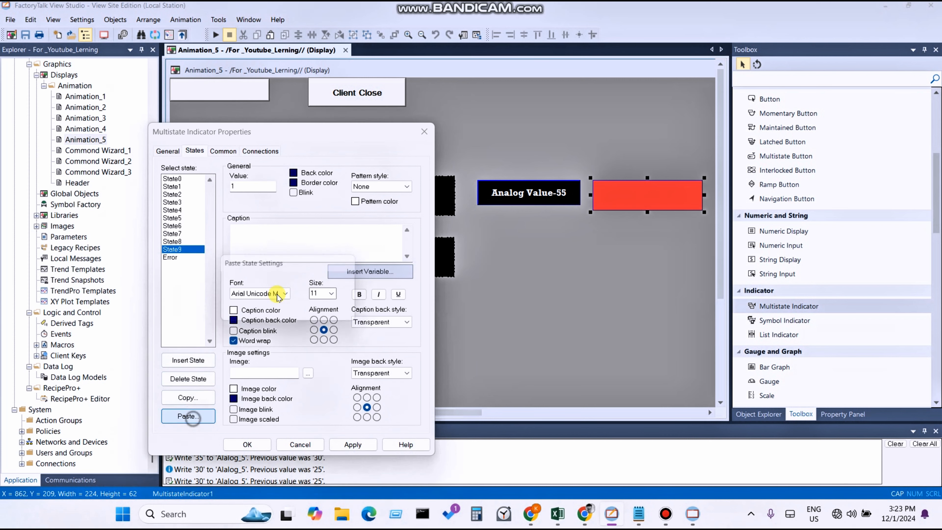
click(338, 289)
- Set State9's value to 60 and change its back color to black
click(259, 182)
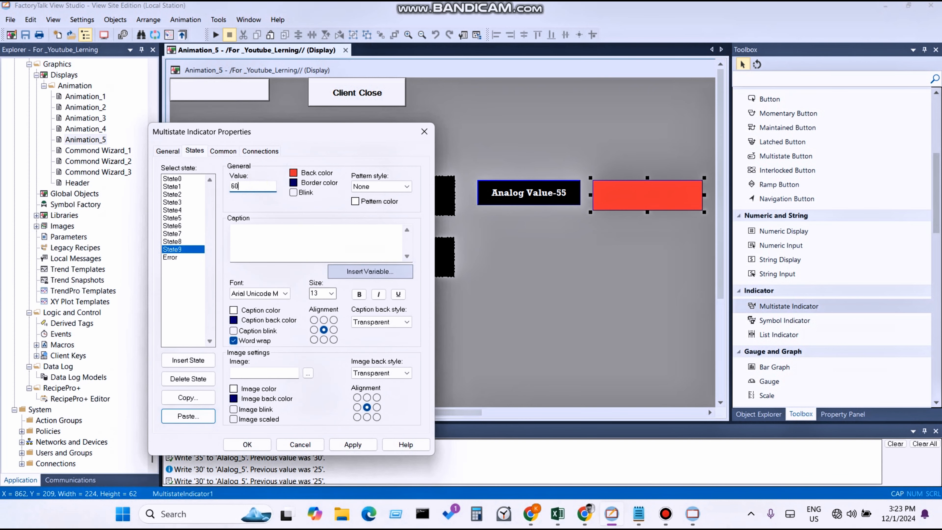
click(293, 172)
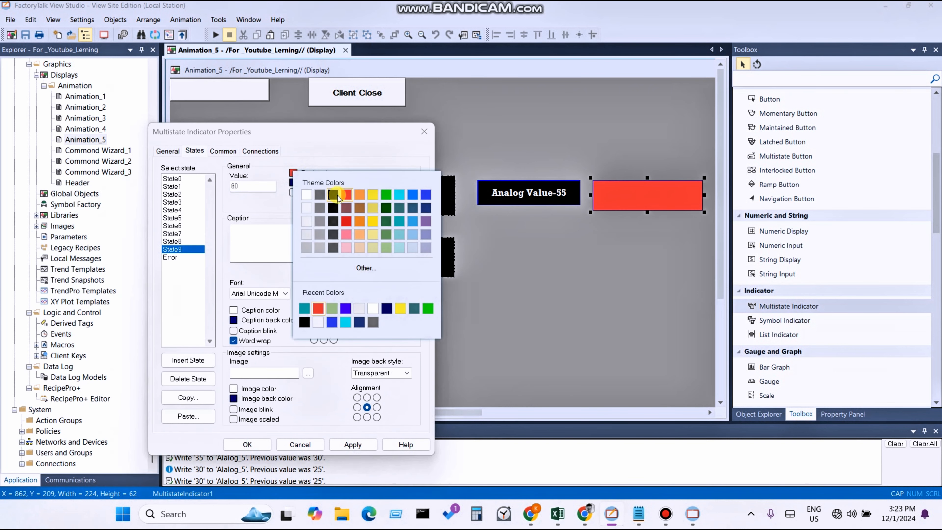
click(332, 247)
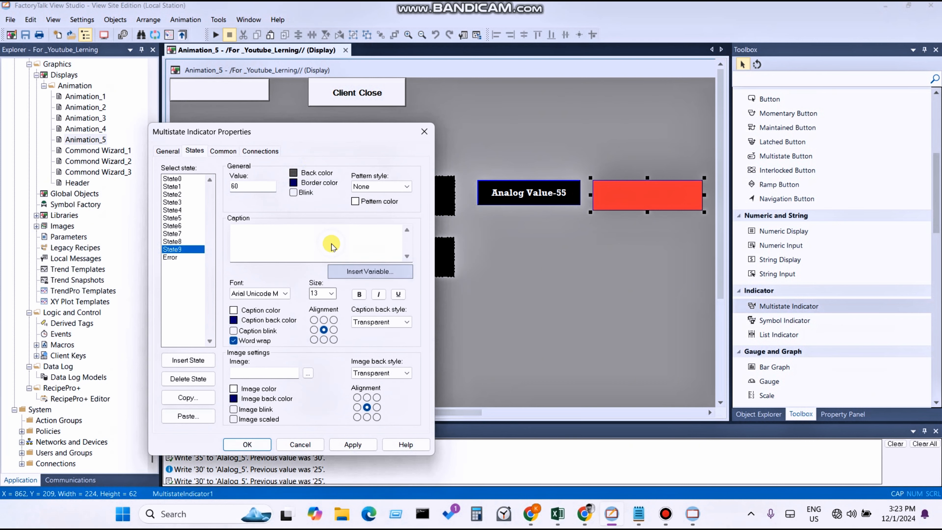
click(293, 182)
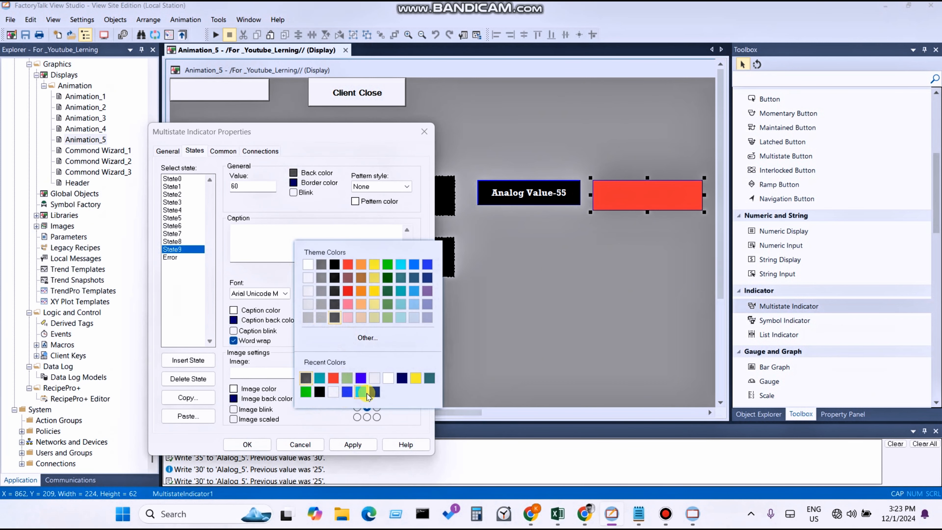
click(374, 392)
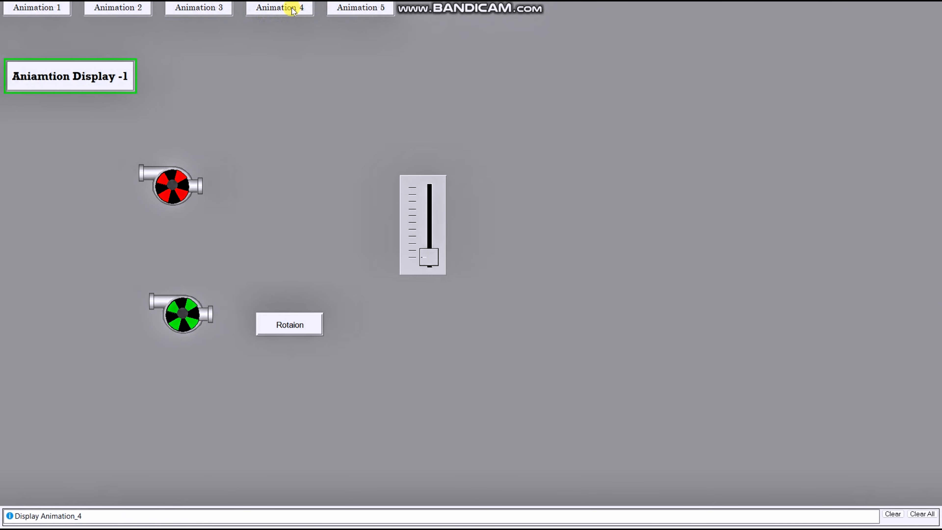
- Show the Animation 5 display in the running client and advance the Analog Value push button through 40, 45, 50, 55 and 60
click(360, 14)
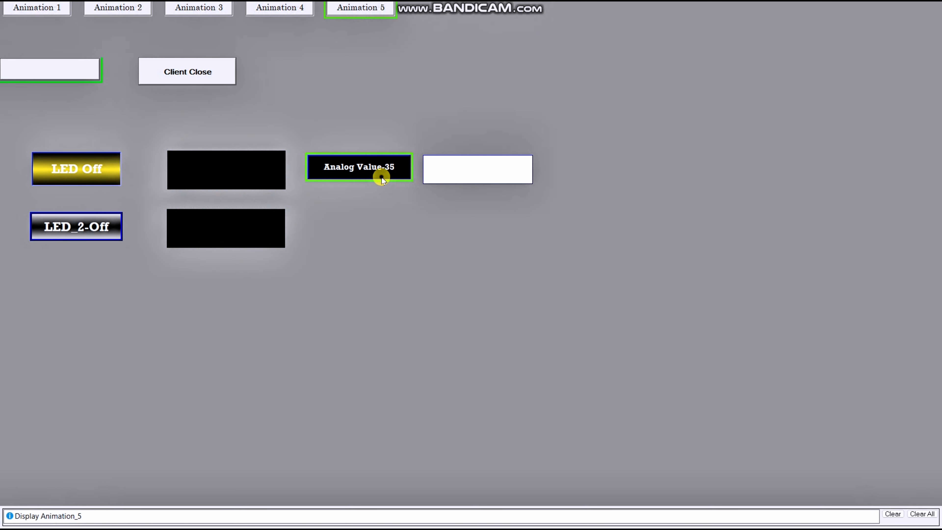
click(381, 177)
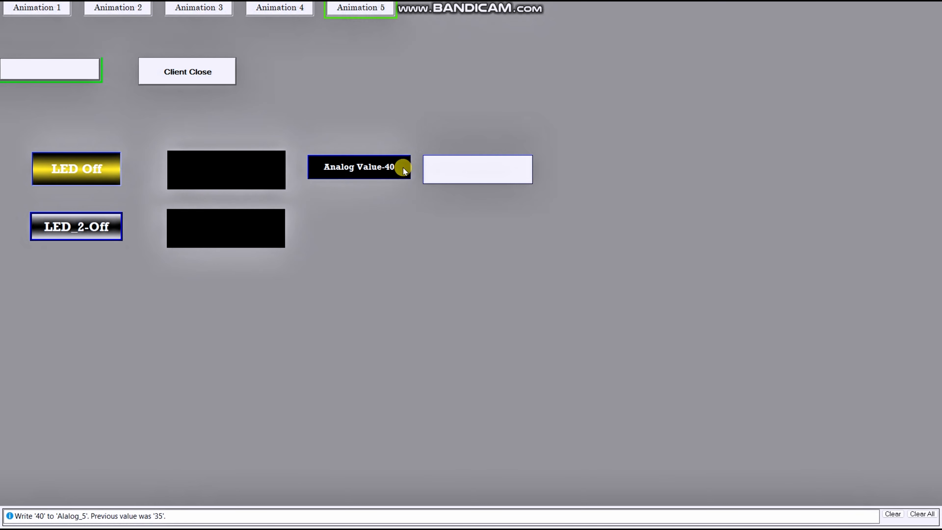
click(393, 167)
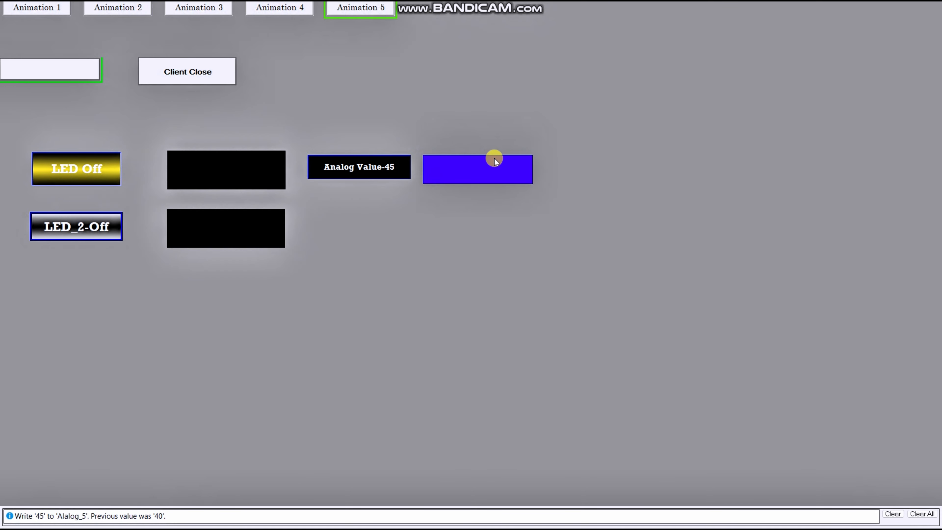
click(392, 170)
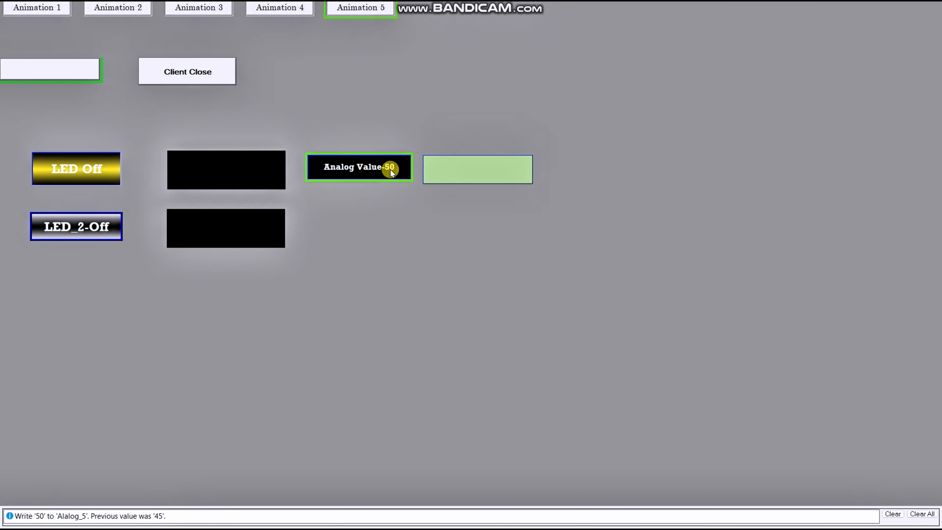
click(373, 175)
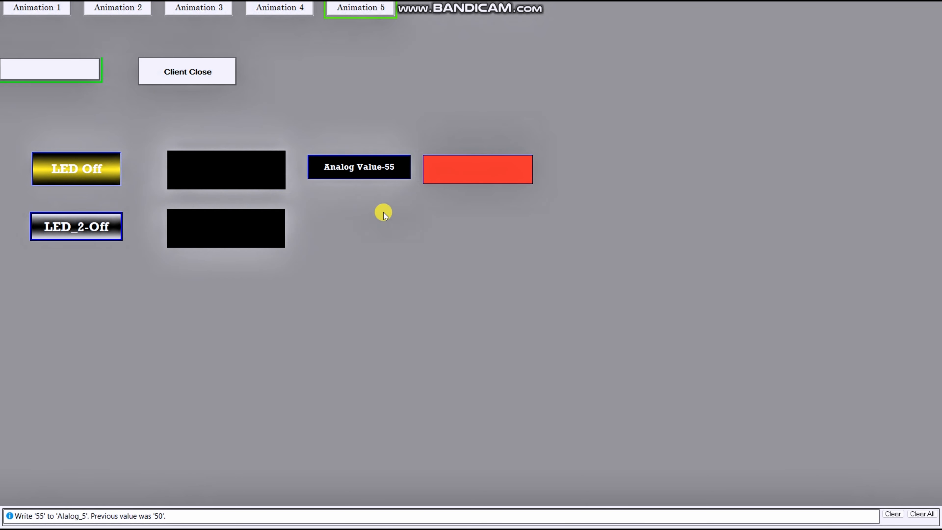
click(396, 163)
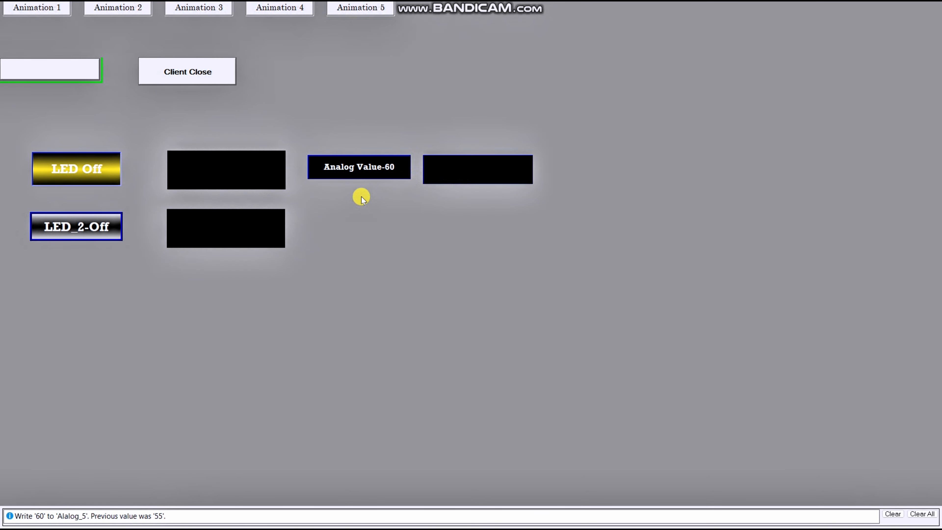